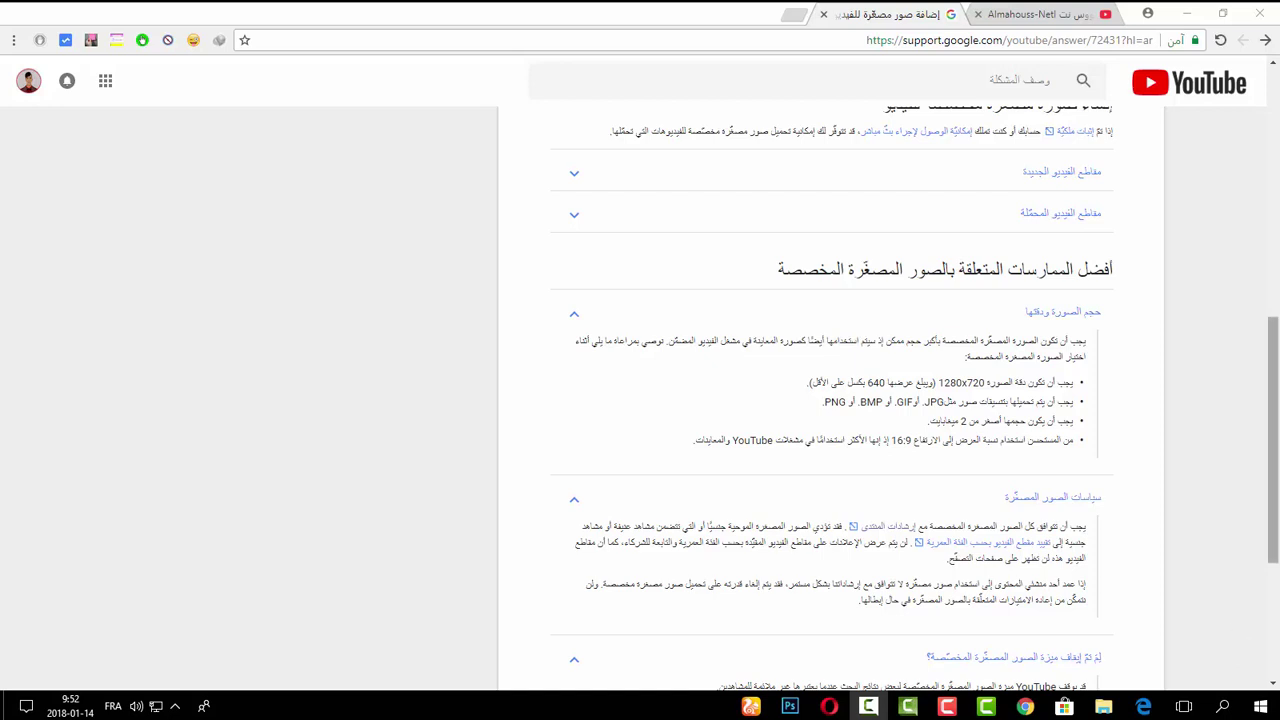
- Examine the custom thumbnails of the Almahouss-Netl channel's uploaded videos, from the older ones up to the newest
click(1035, 14)
scroll(922, 318, up, 15)
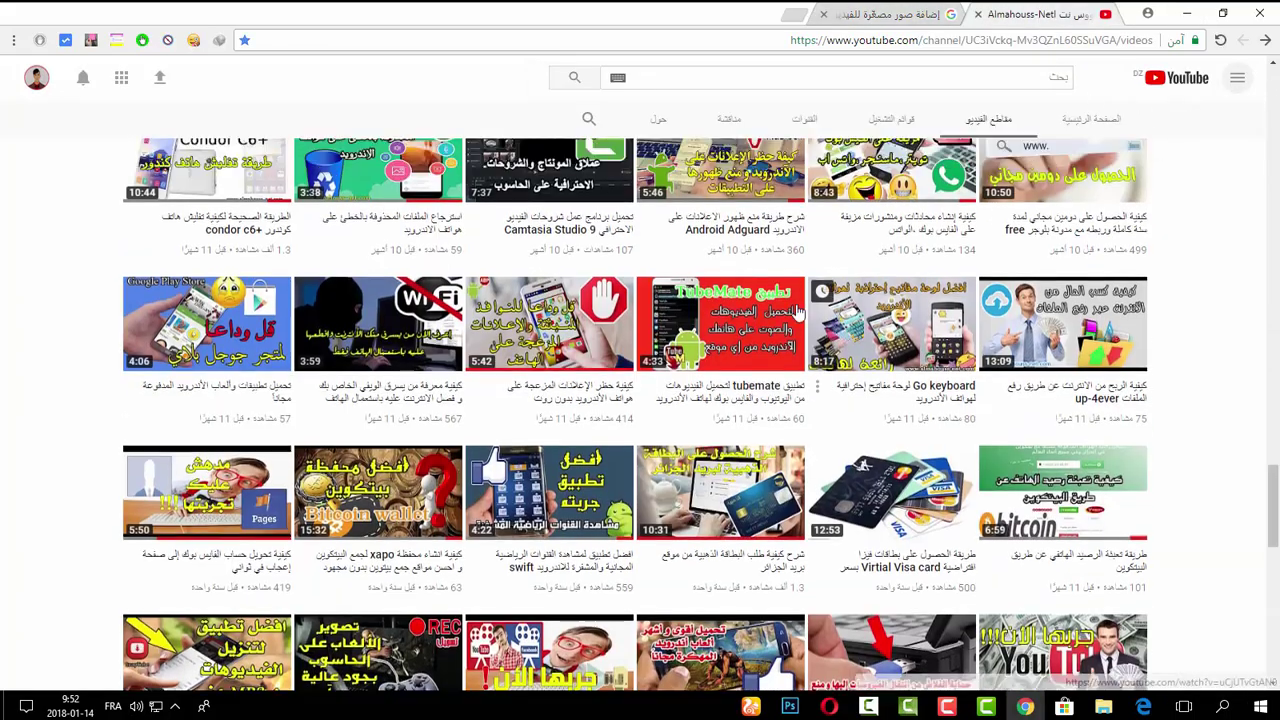
scroll(640, 312, up, 10)
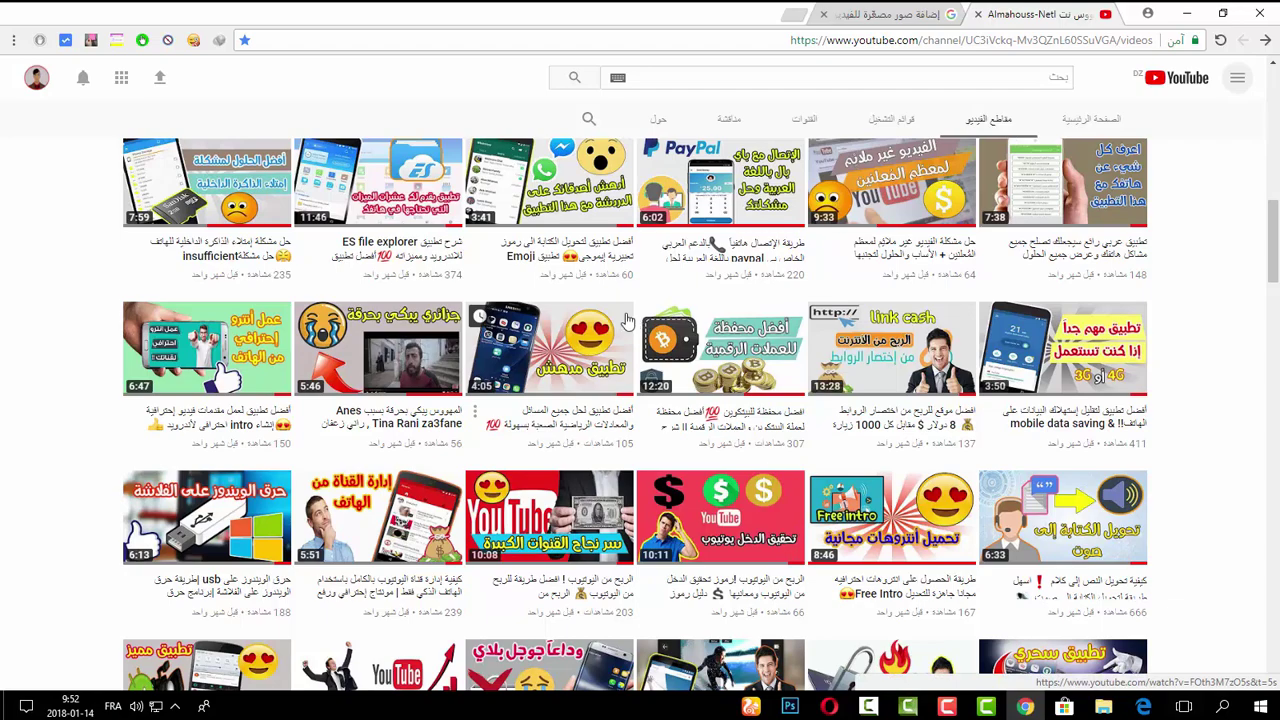
scroll(610, 325, up, 10)
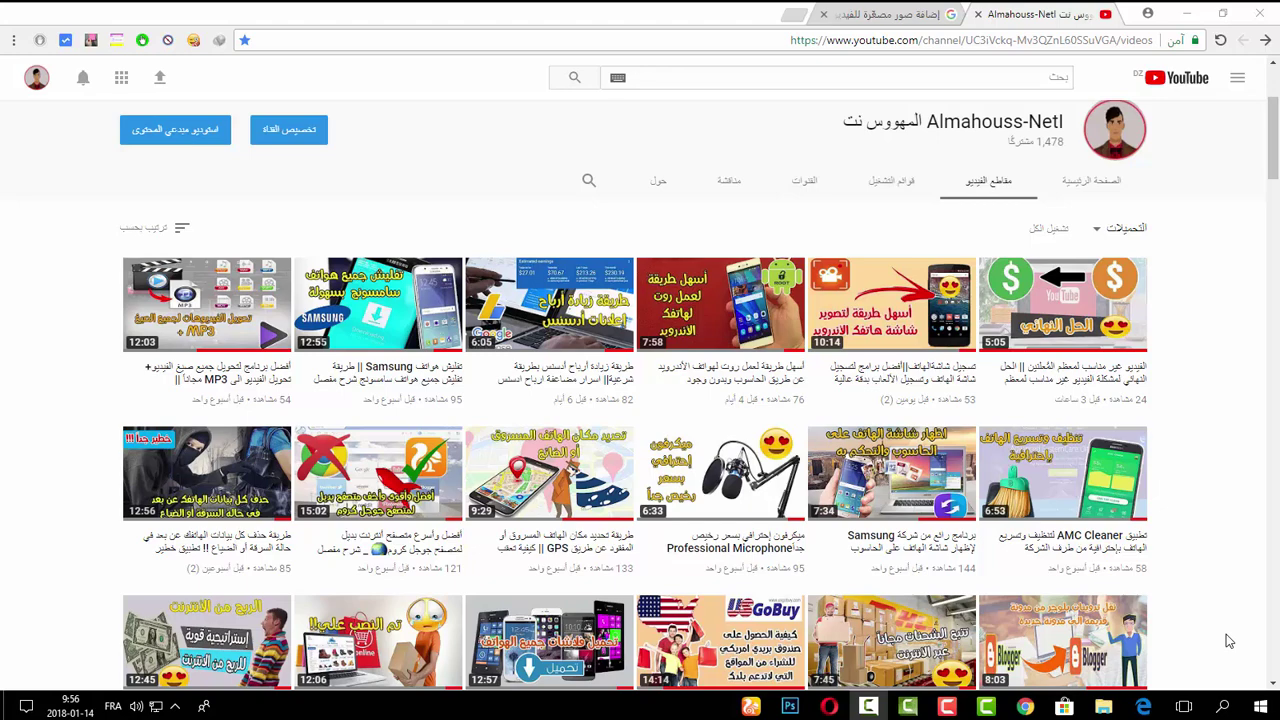
- Switch to Photoshop, add a new layer and place the linked image dollar-2931882_960_720 from the Pictures folder
click(790, 706)
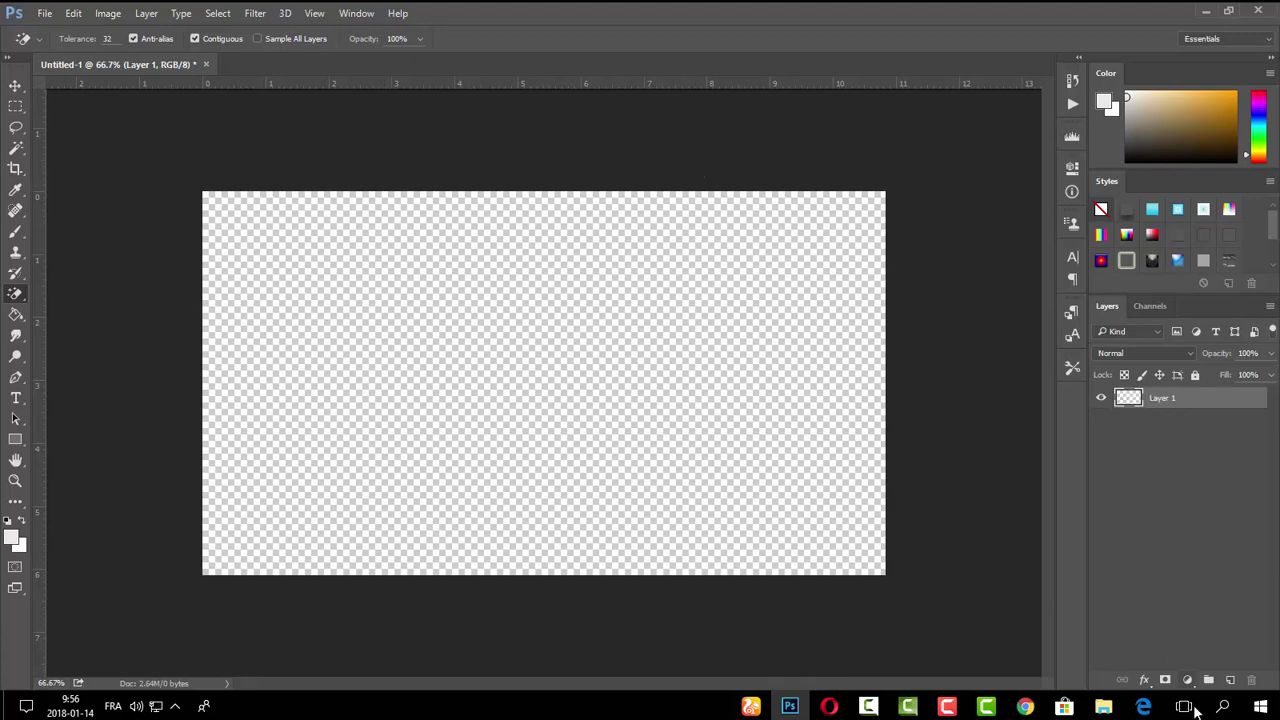
click(1230, 681)
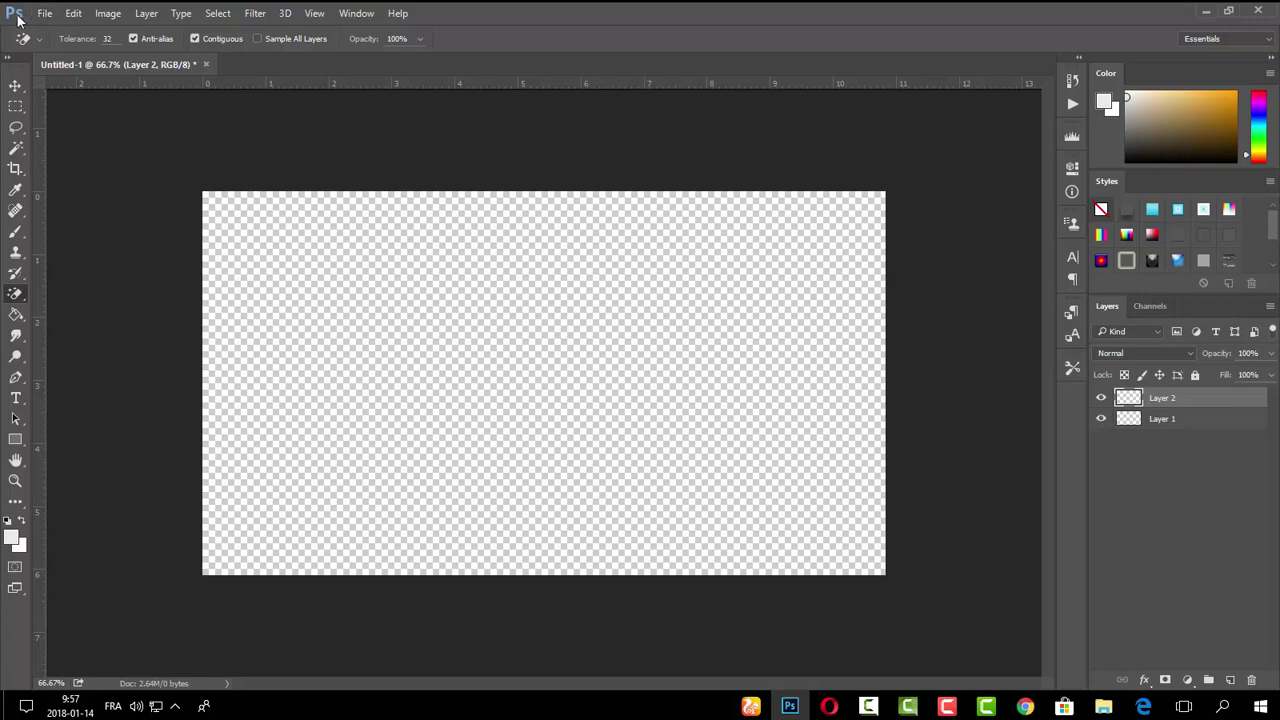
click(45, 15)
click(100, 327)
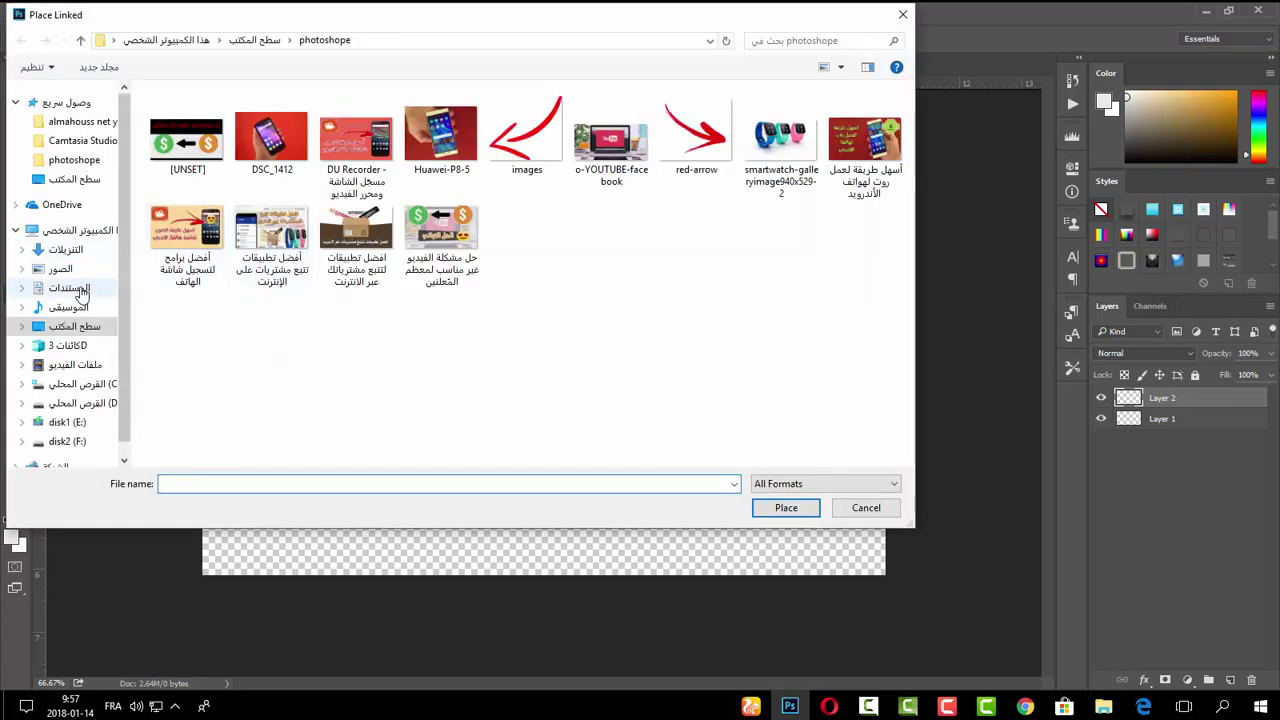
click(64, 270)
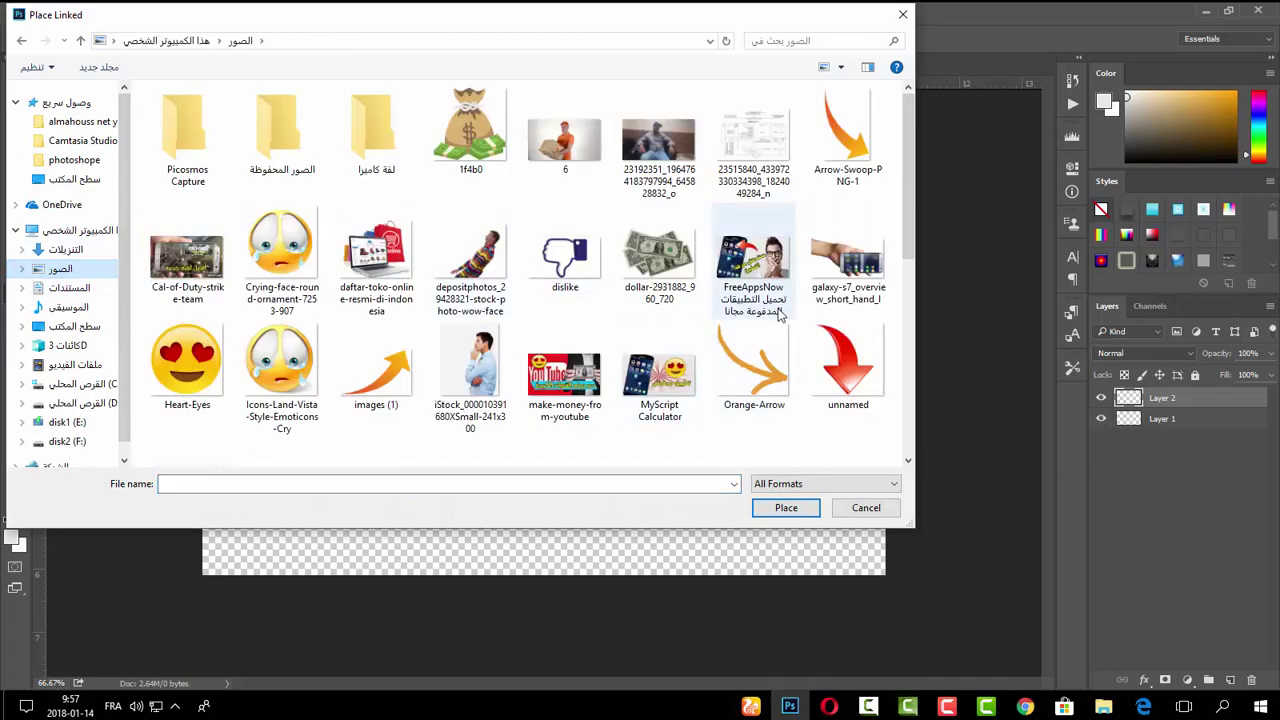
drag(910, 229, 923, 262)
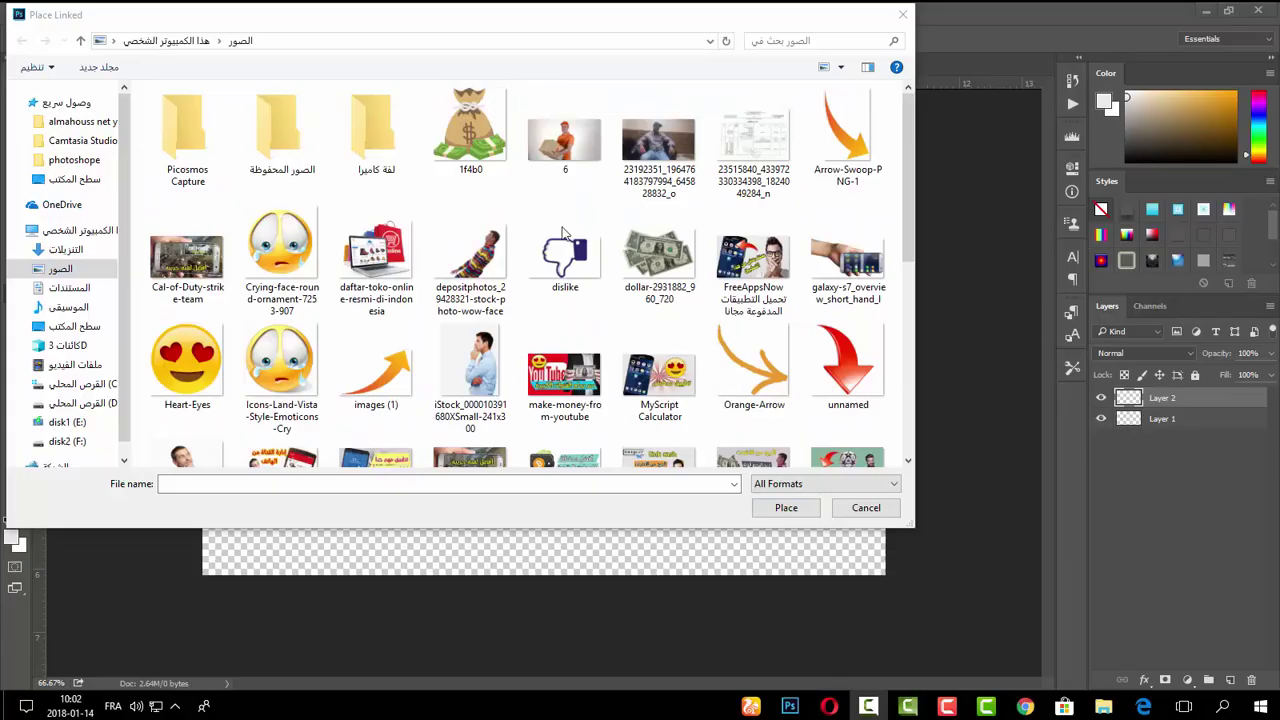
scroll(480, 262, down, 2)
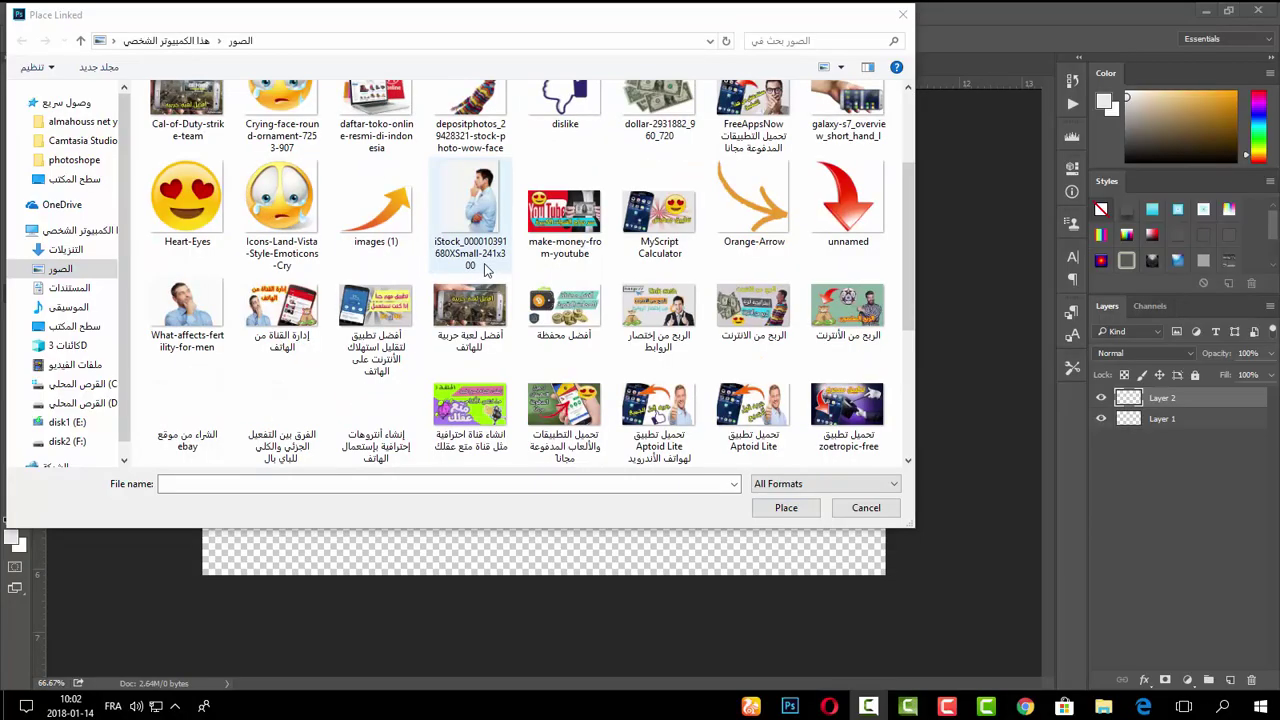
scroll(490, 268, up, 2)
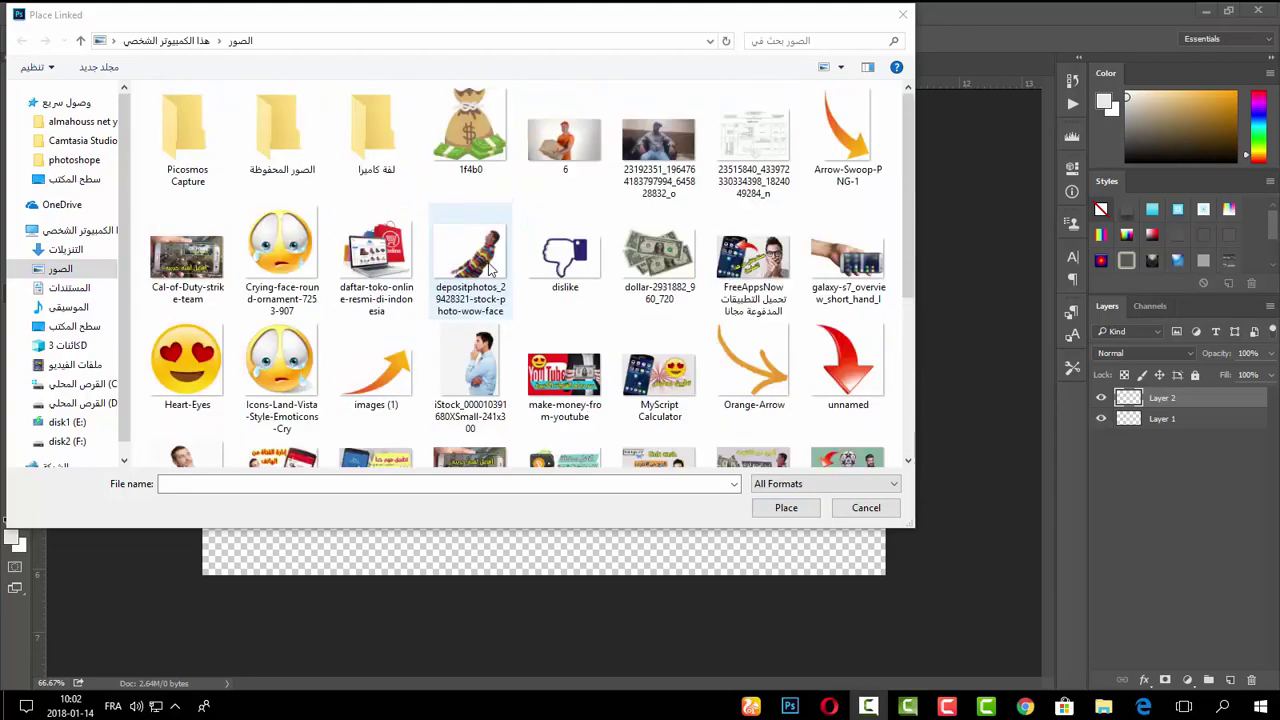
click(663, 259)
double_click(663, 259)
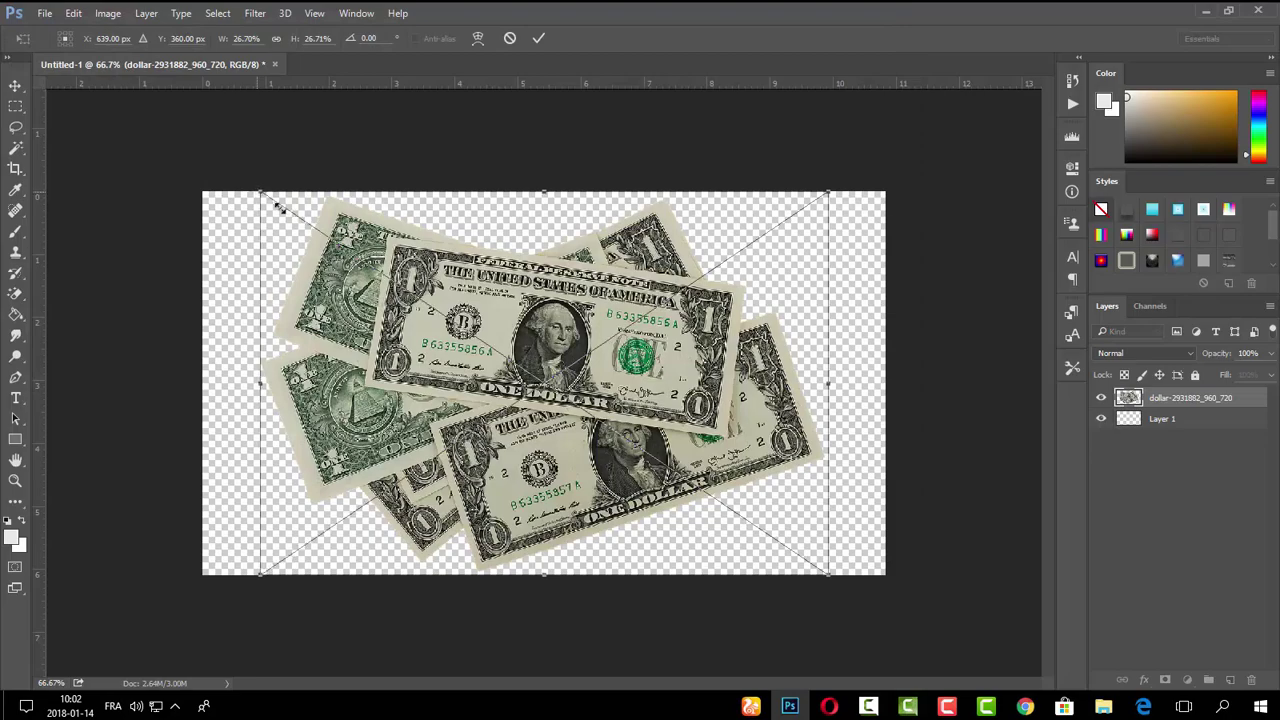
- Shrink the placed dollar image to about 14% width and 19% height and move it to the canvas's right half
drag(258, 191, 531, 297)
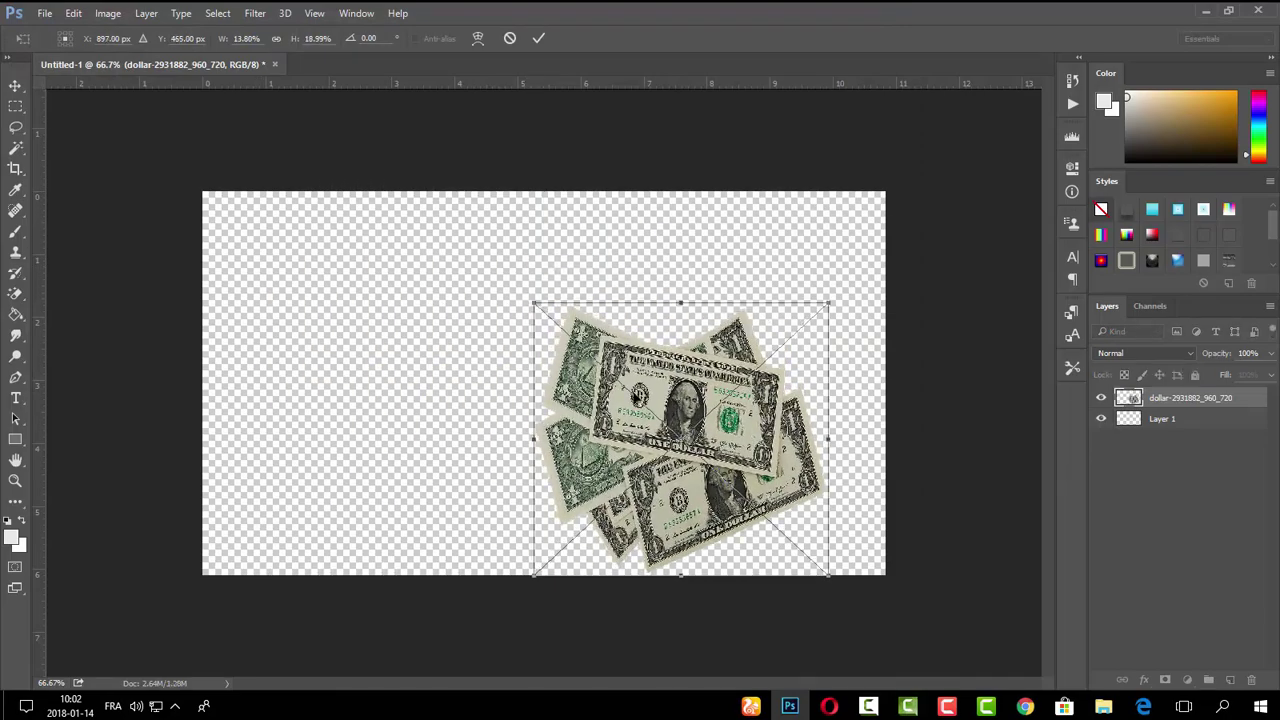
drag(659, 355, 703, 312)
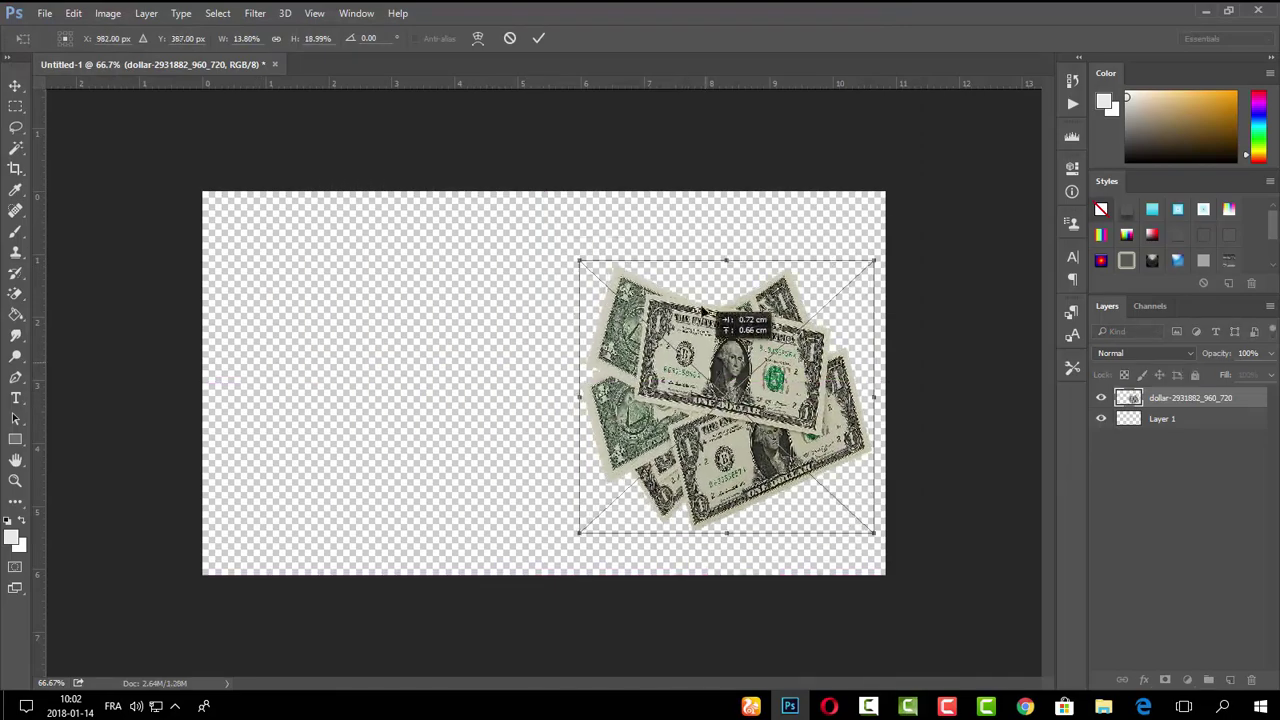
click(538, 38)
- Fill Layer 1 with the light beige foreground colour f9e2ba using the Paint Bucket
click(1126, 420)
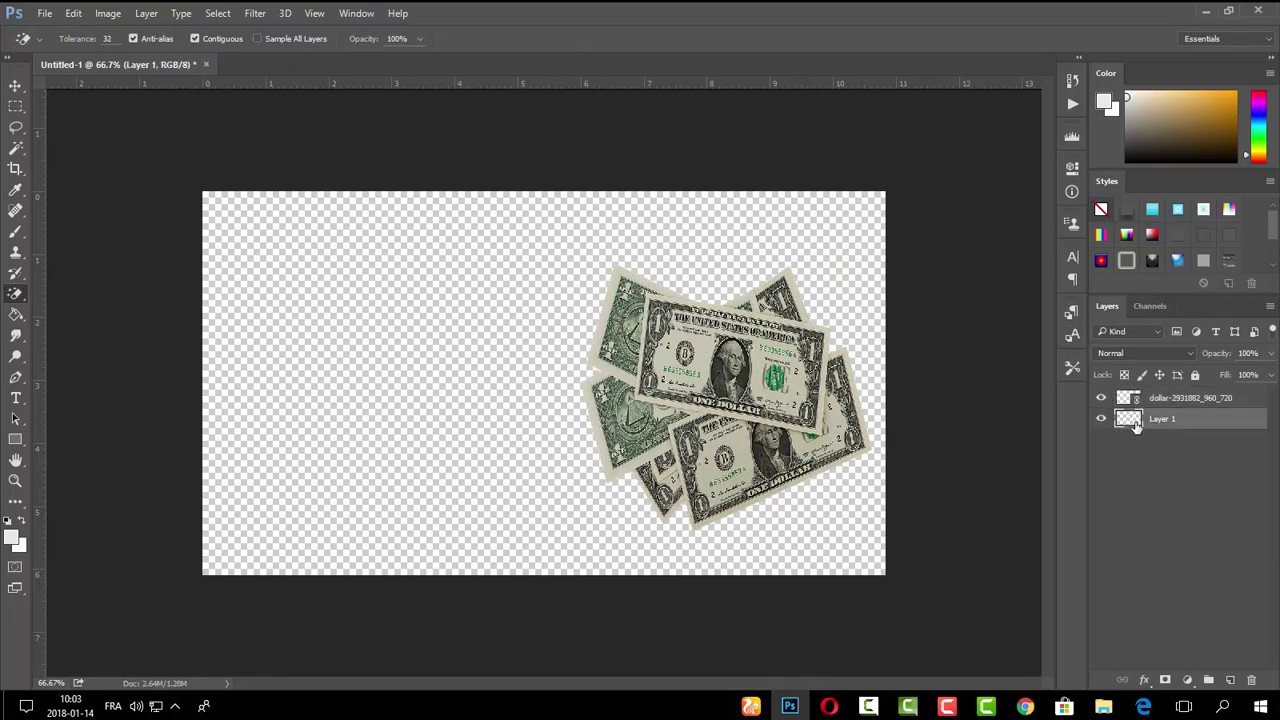
click(15, 315)
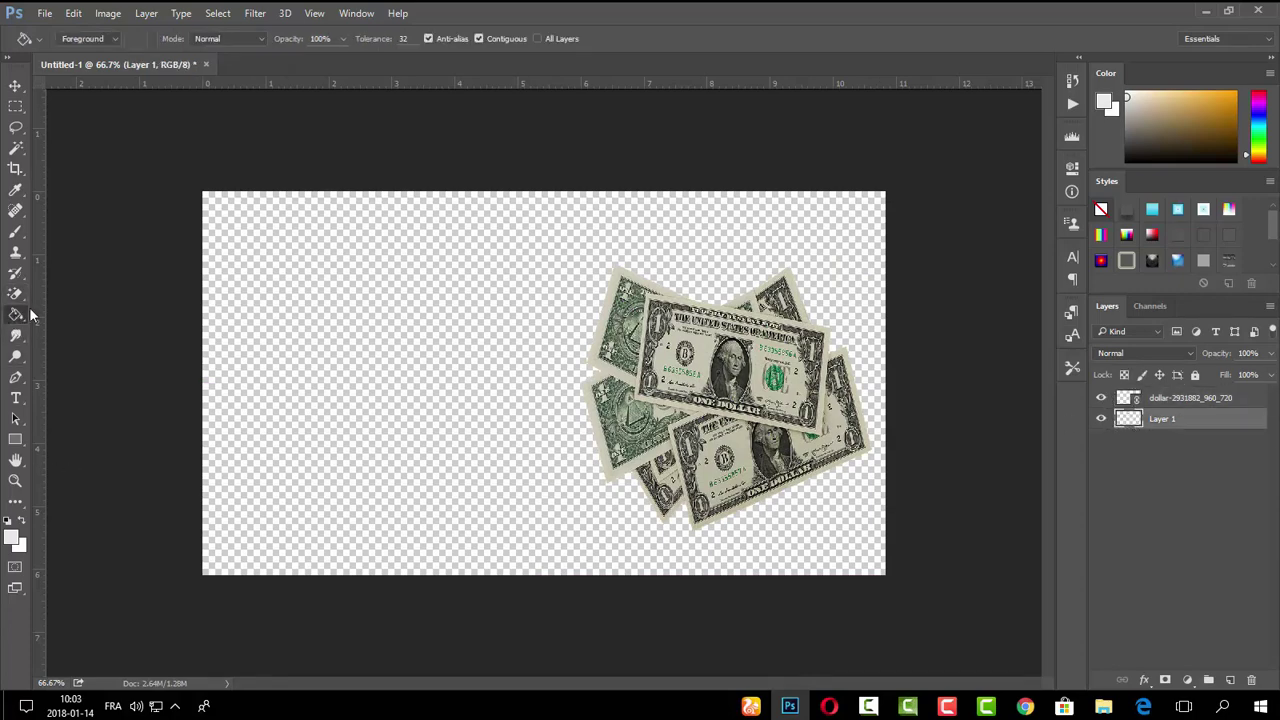
click(12, 538)
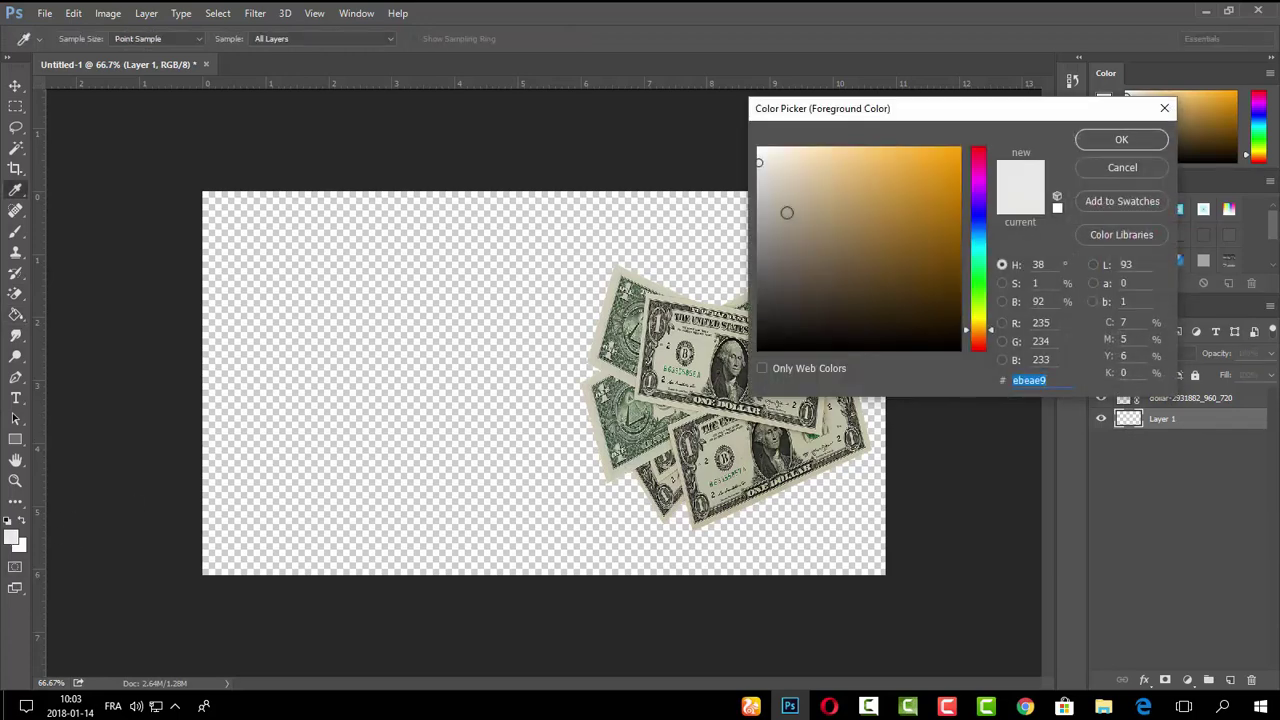
click(813, 153)
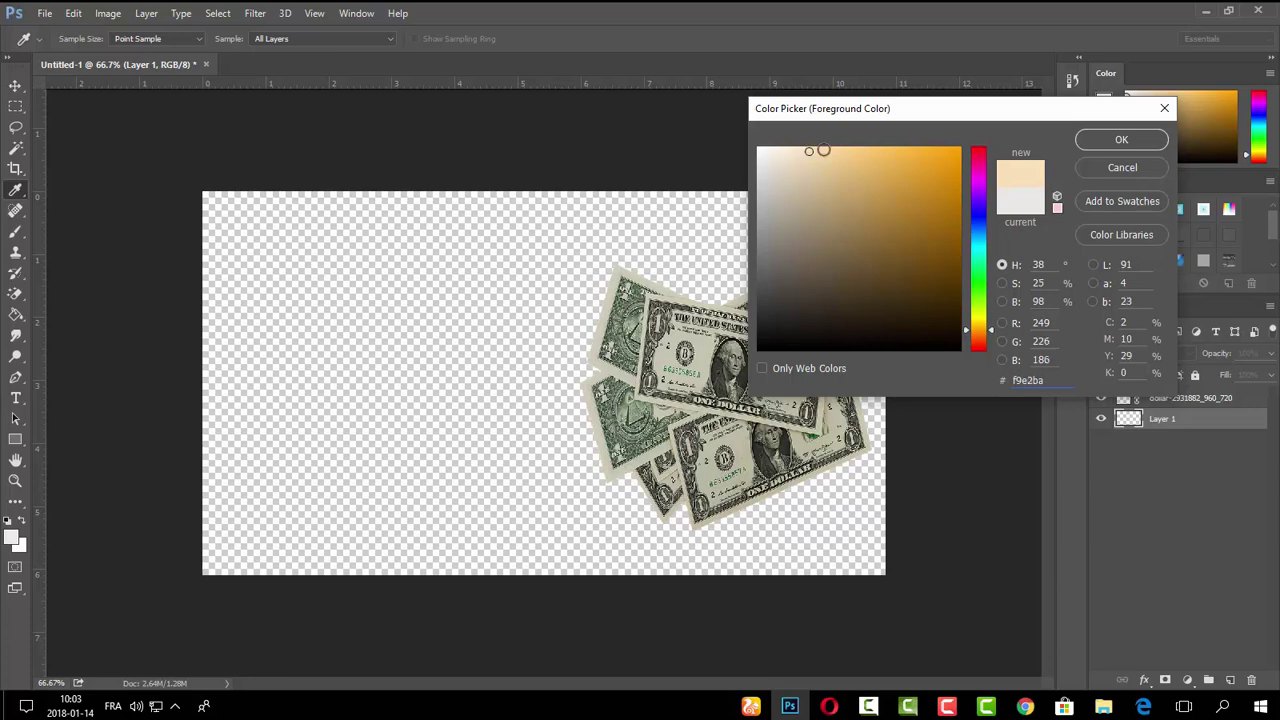
click(1124, 139)
click(434, 343)
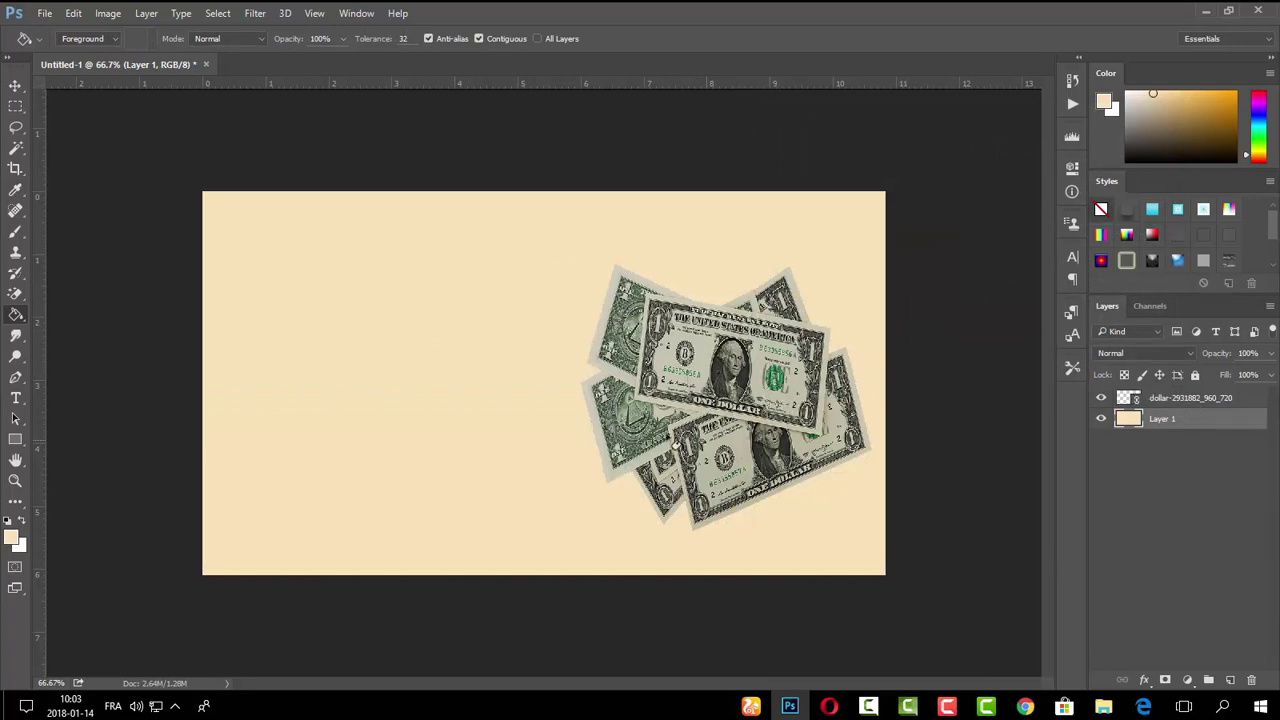
- Draw a large text box on the empty area beside the dollars and enter the Arabic word "اسهل"
click(15, 398)
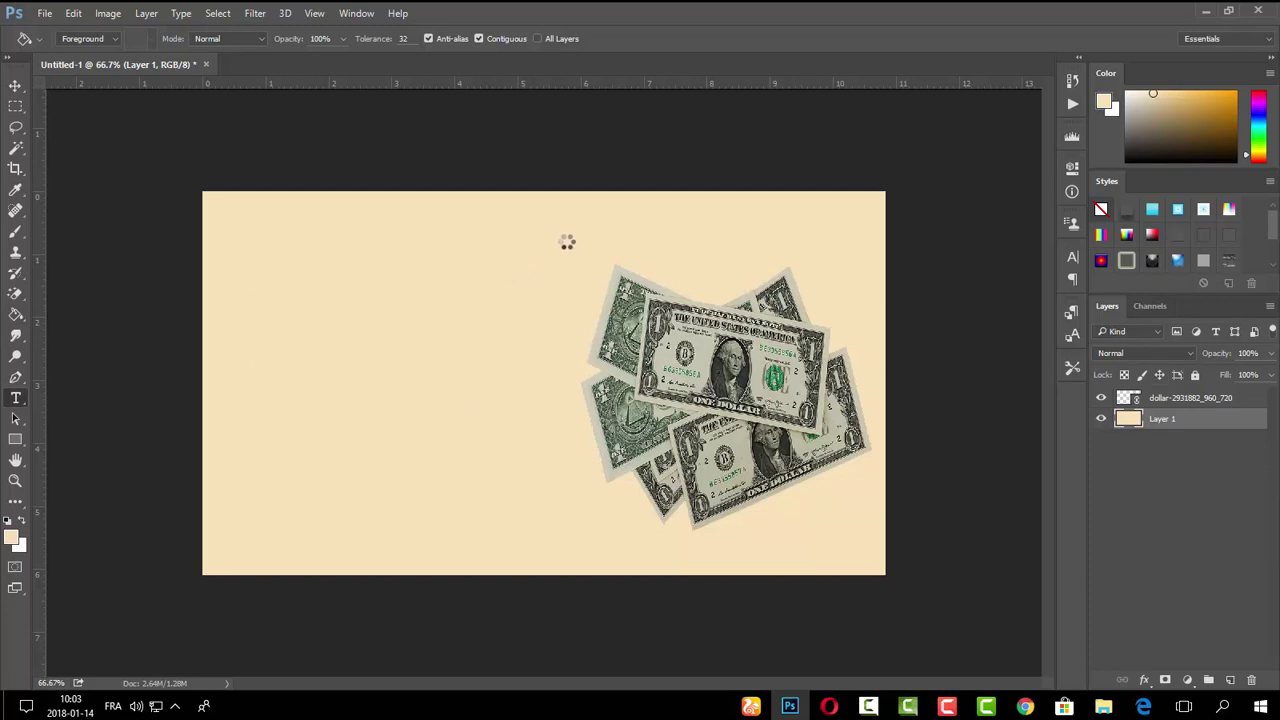
drag(574, 236, 220, 531)
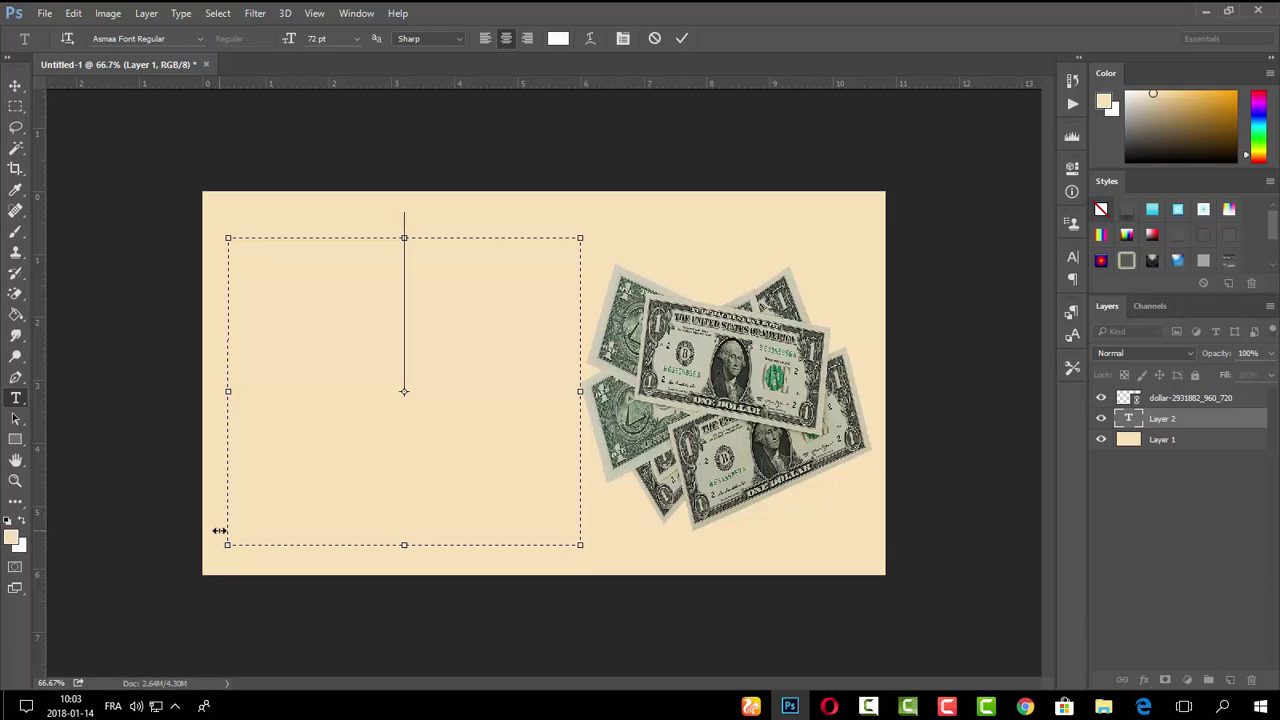
key(alt+shift)
text(ا)
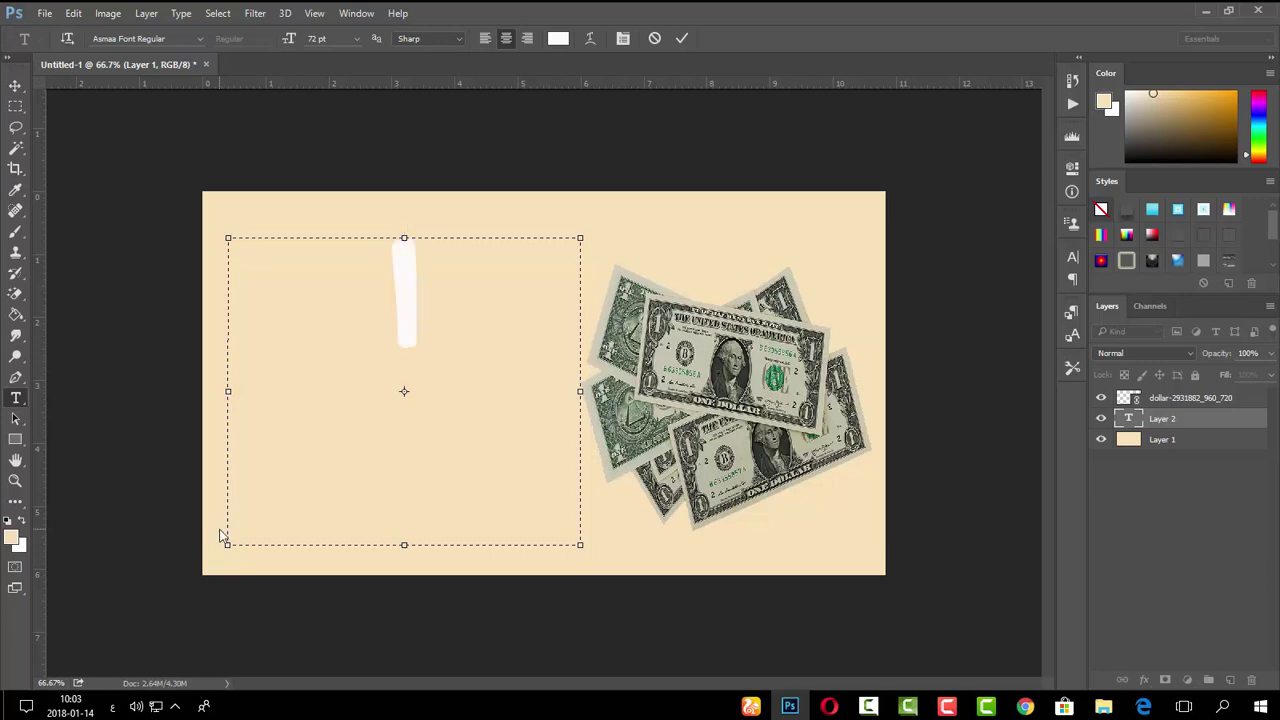
text(سهل )
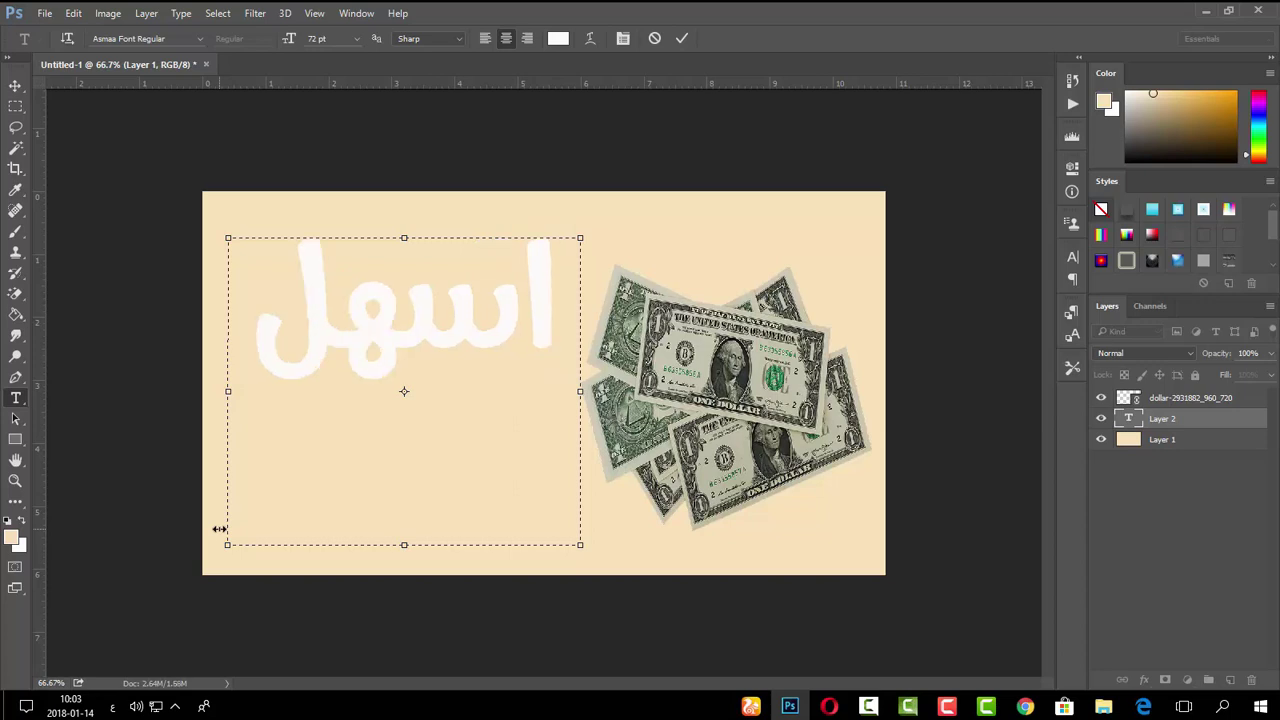
text(طرلاي)
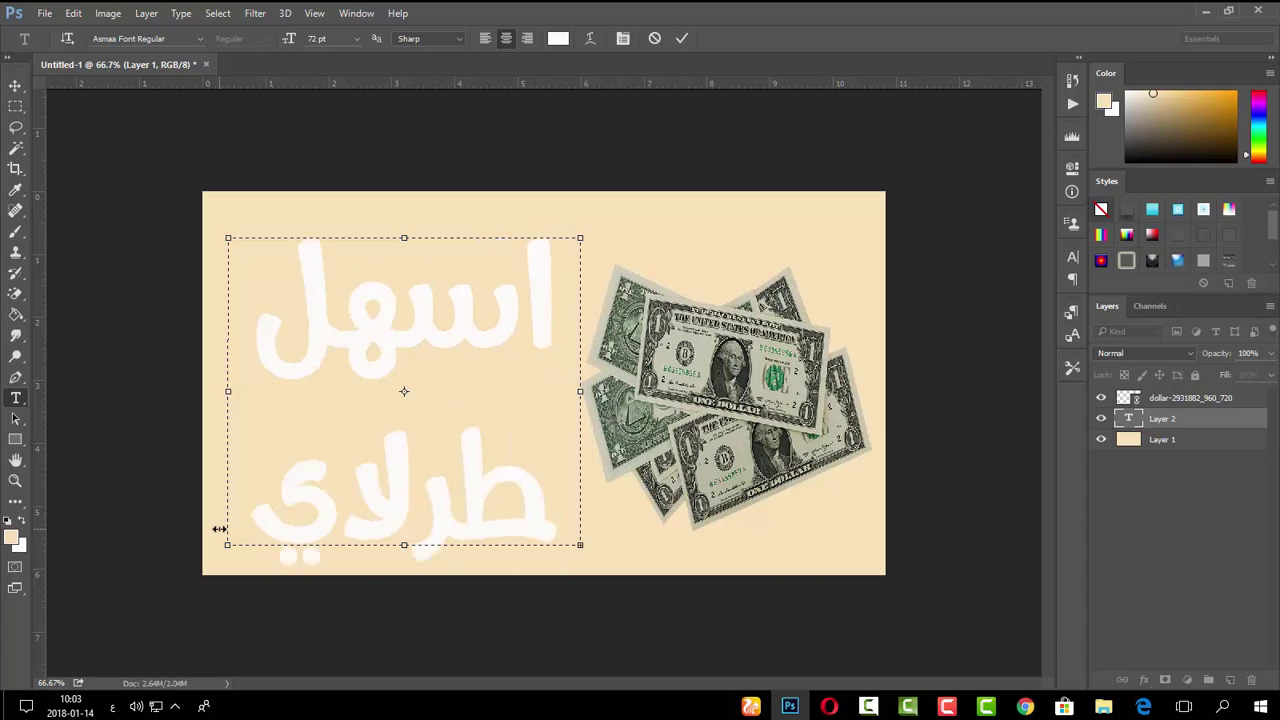
key(BackSpace)
key(BackSpace)
key(BackSpace)
key(BackSpace)
key(BackSpace)
key(BackSpace)
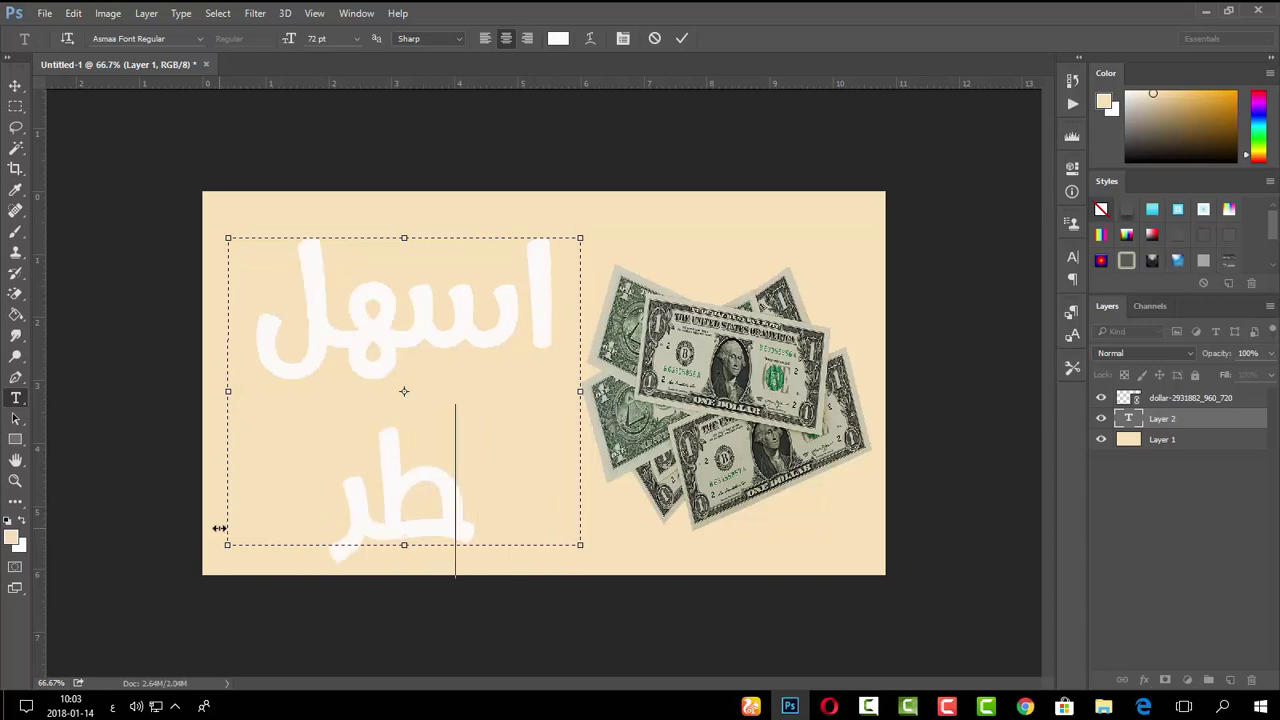
- Set the font size of the word "اسهل" to 36 pt
double_click(397, 320)
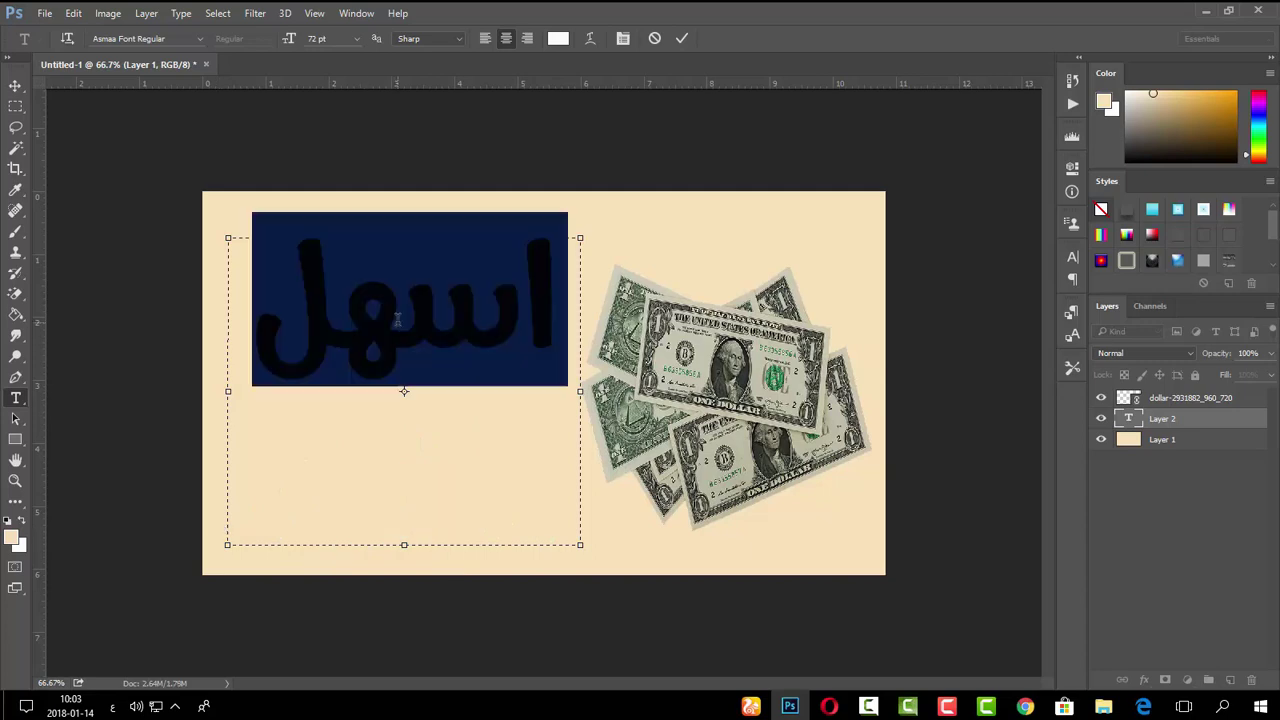
click(442, 414)
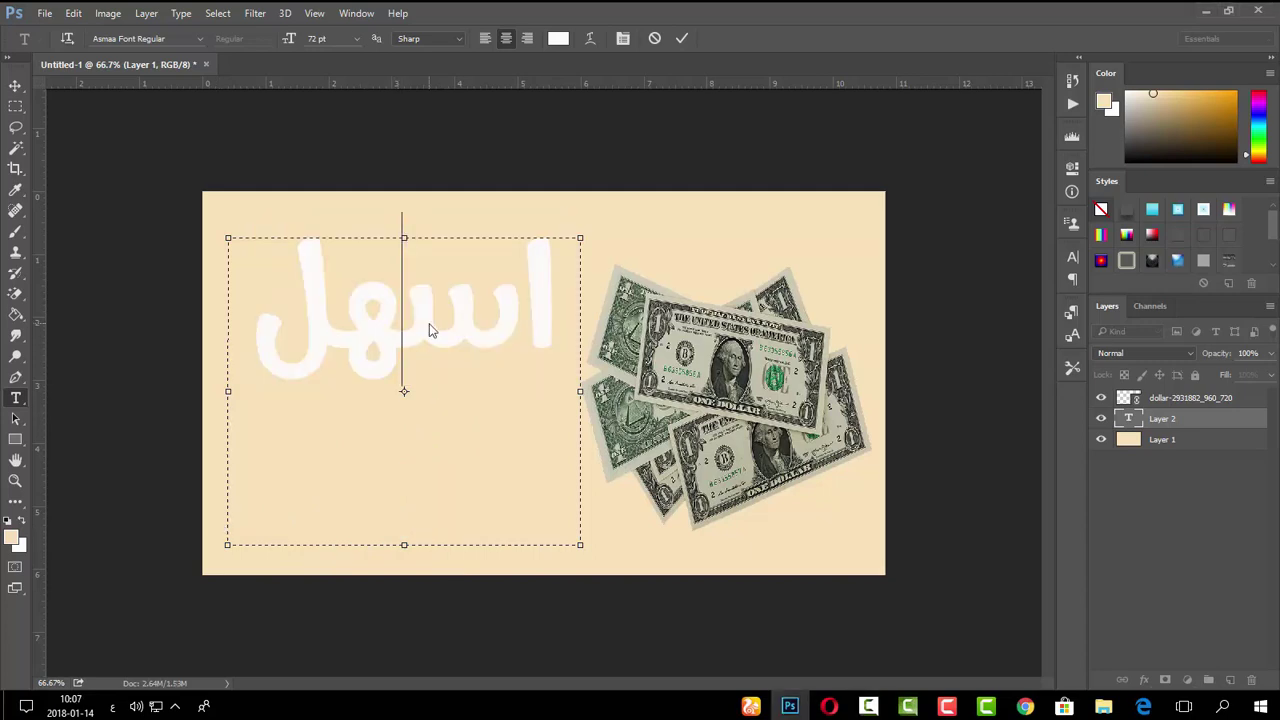
double_click(429, 322)
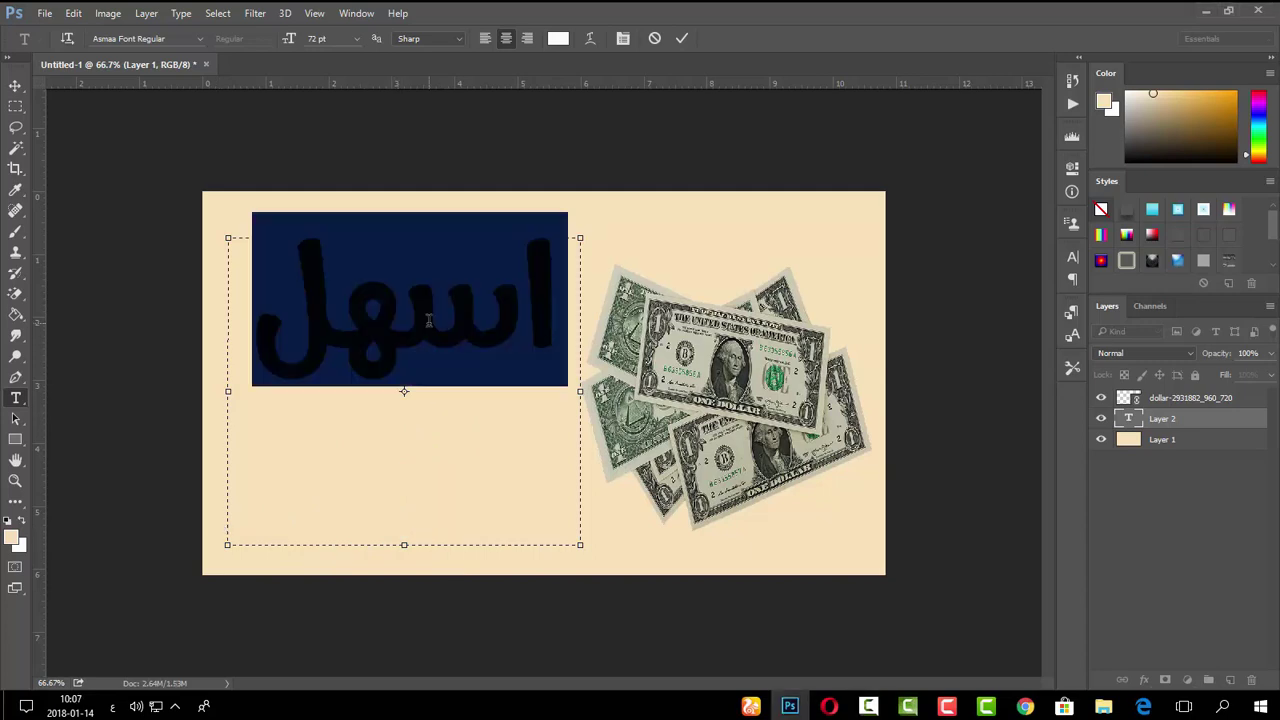
click(354, 37)
click(344, 276)
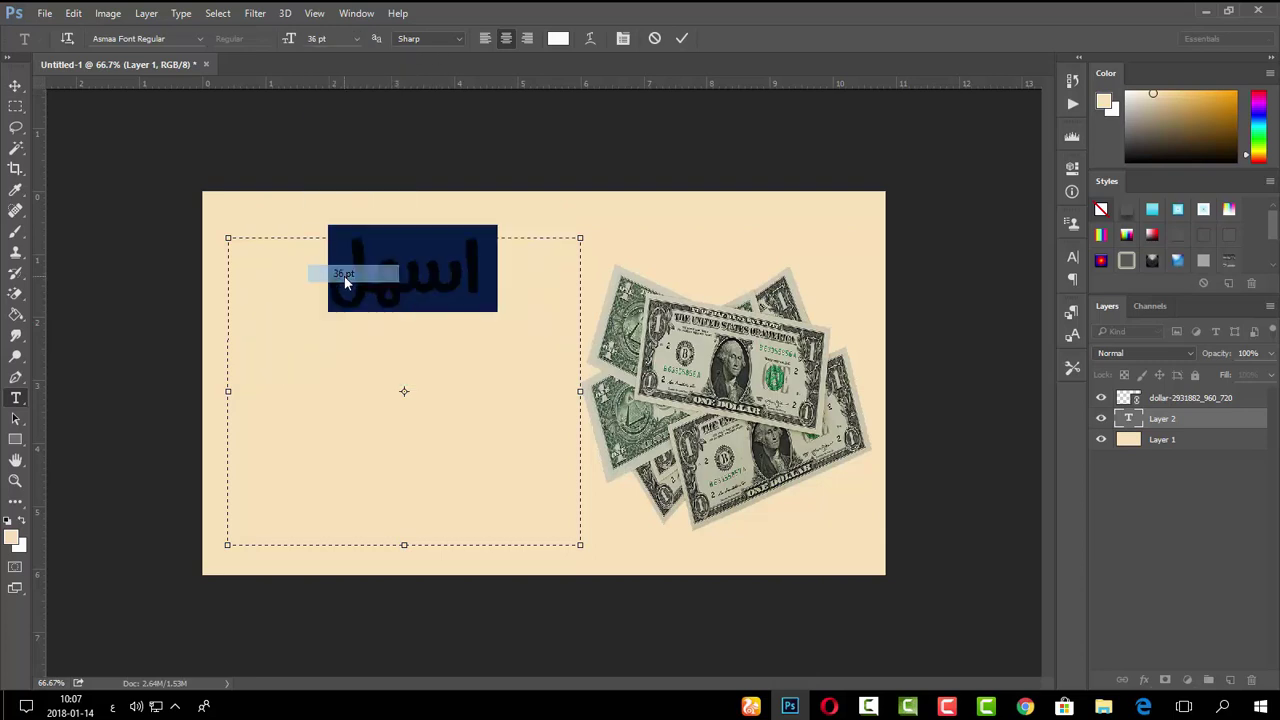
- Add the word "طريقة" after "اسهل" on the first line of the title
click(322, 278)
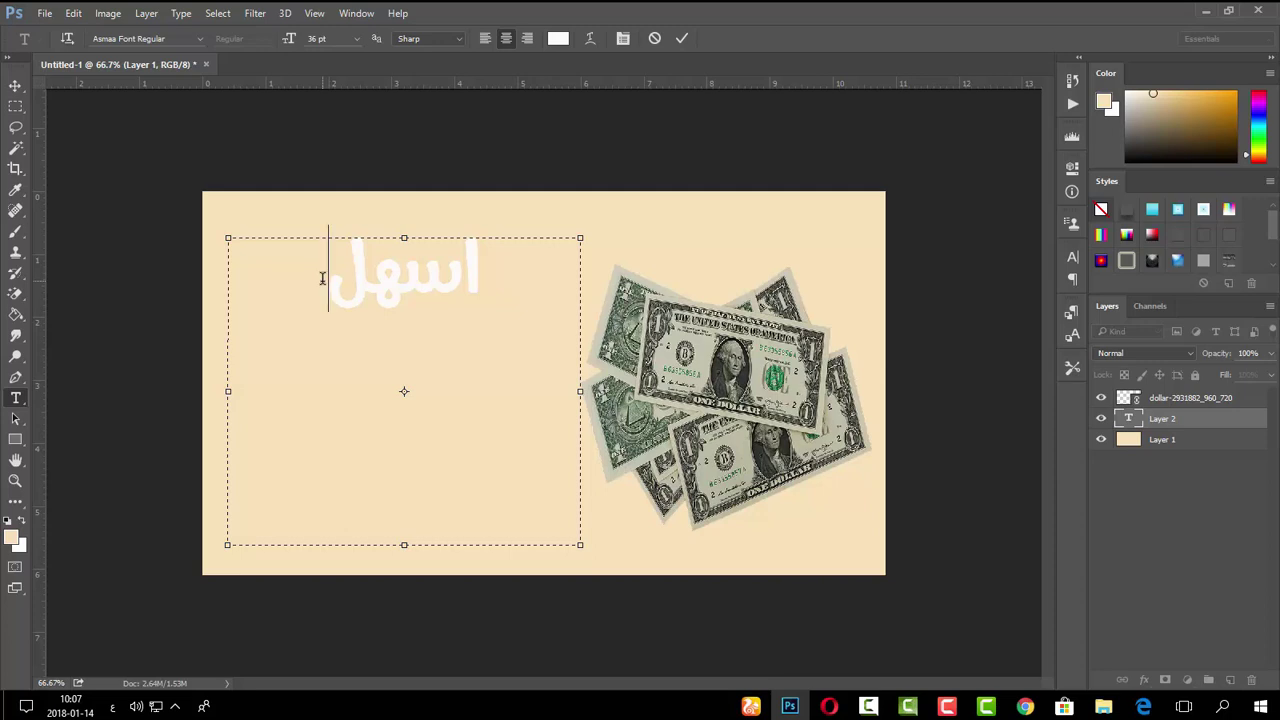
key(Home)
key(End)
text(طر)
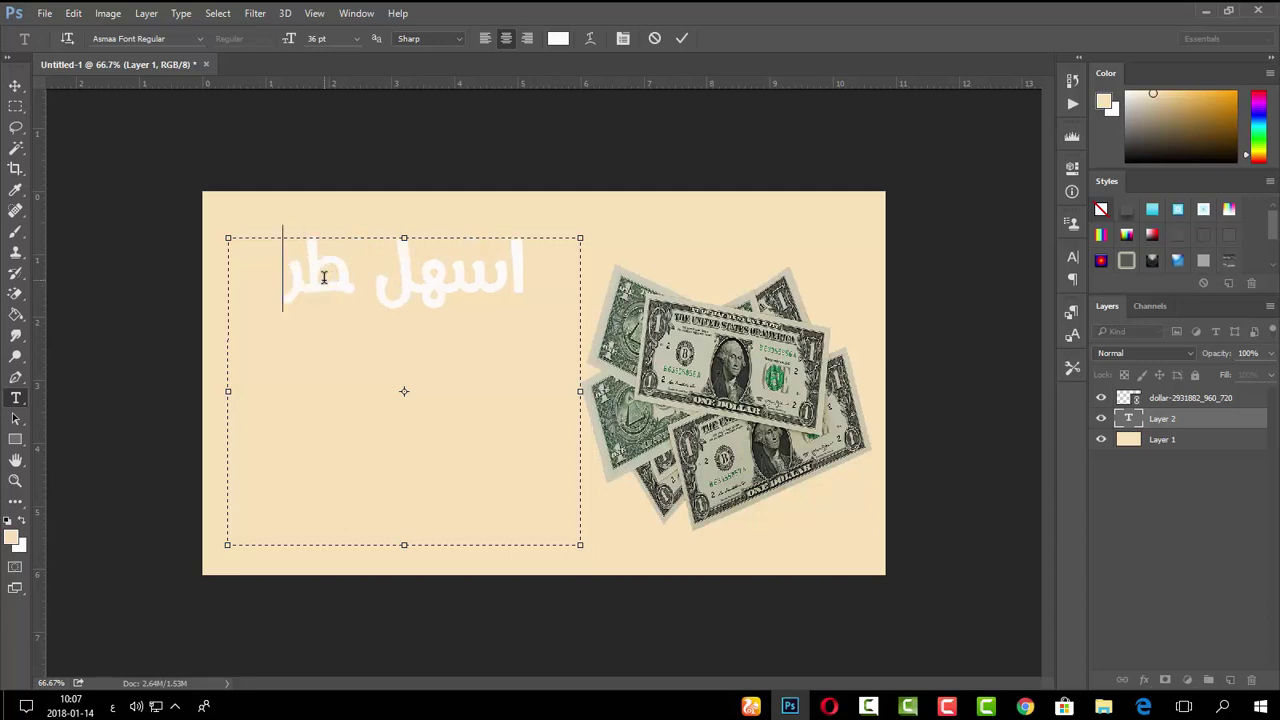
text(يقة)
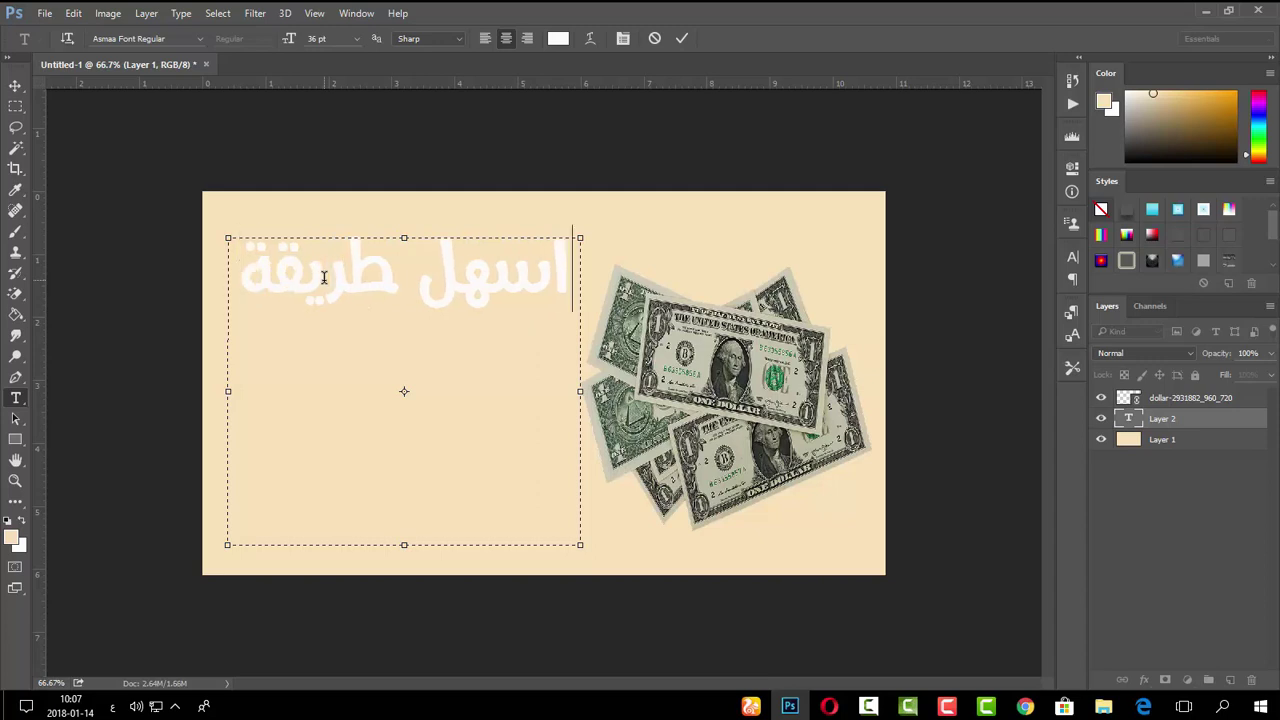
- Add a second title line reading "للربح من النت" and commit the text
key(Return)
text(للربح)
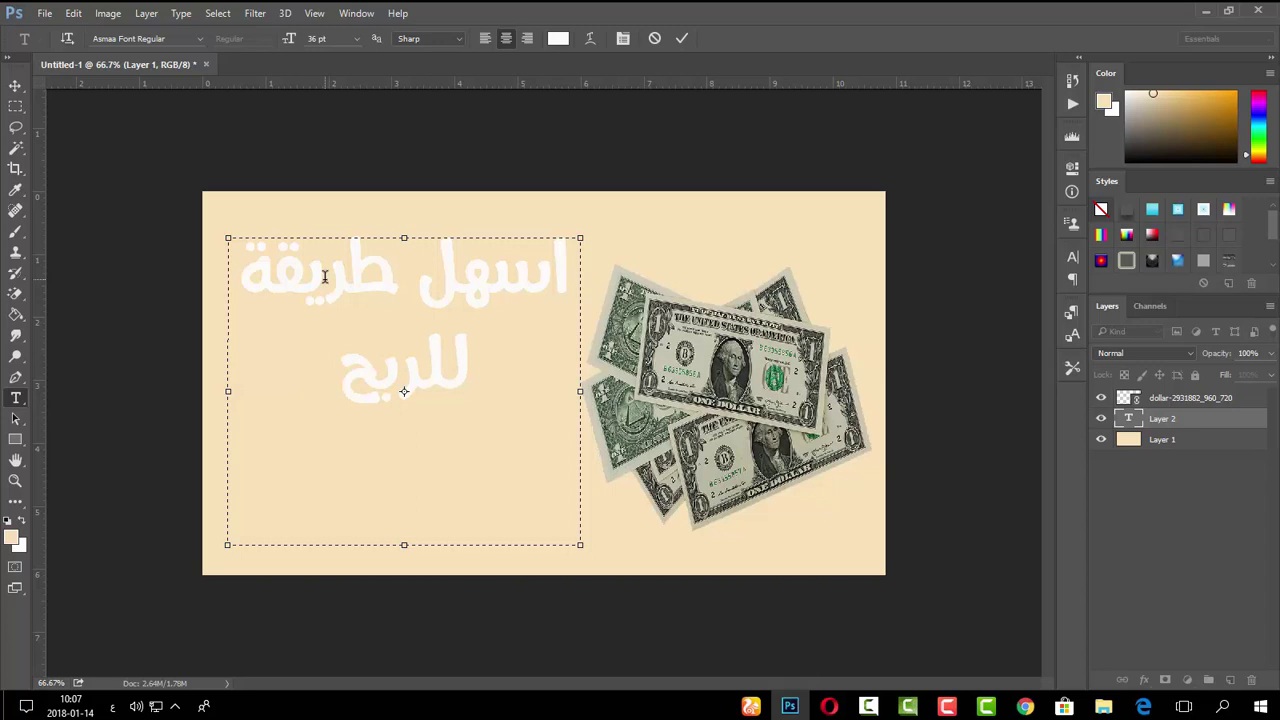
text( من الن)
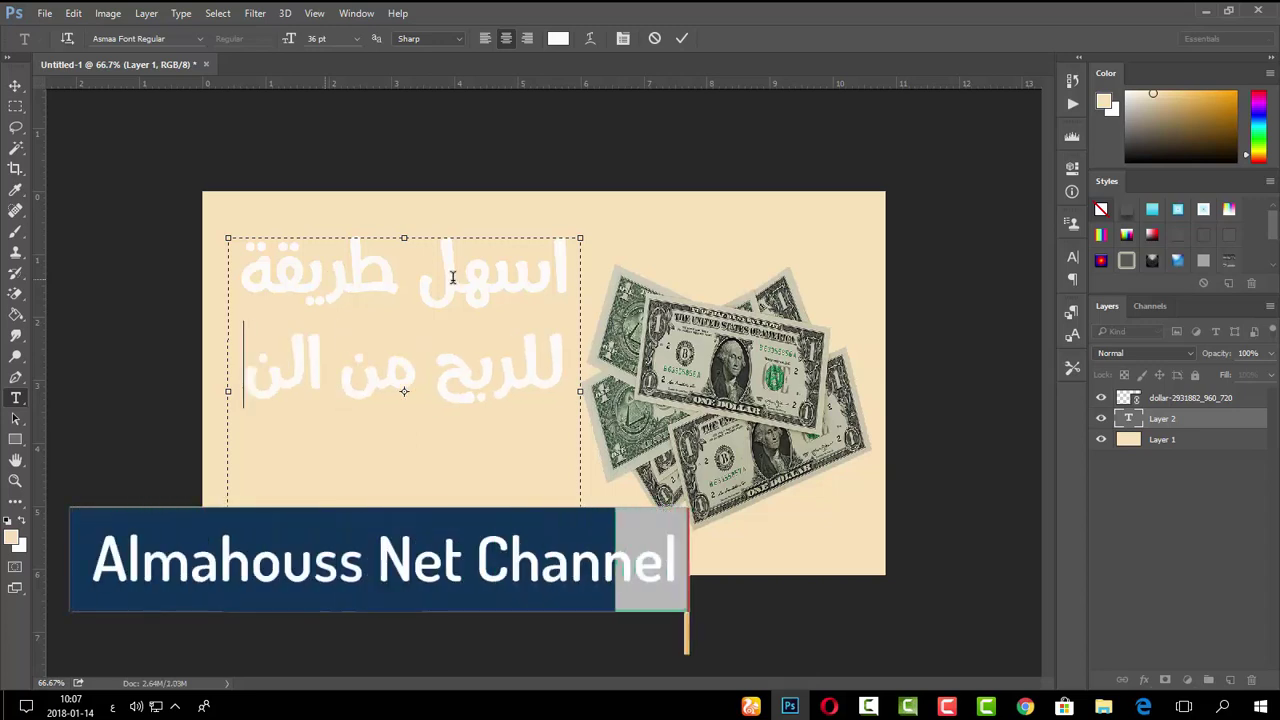
text(ت)
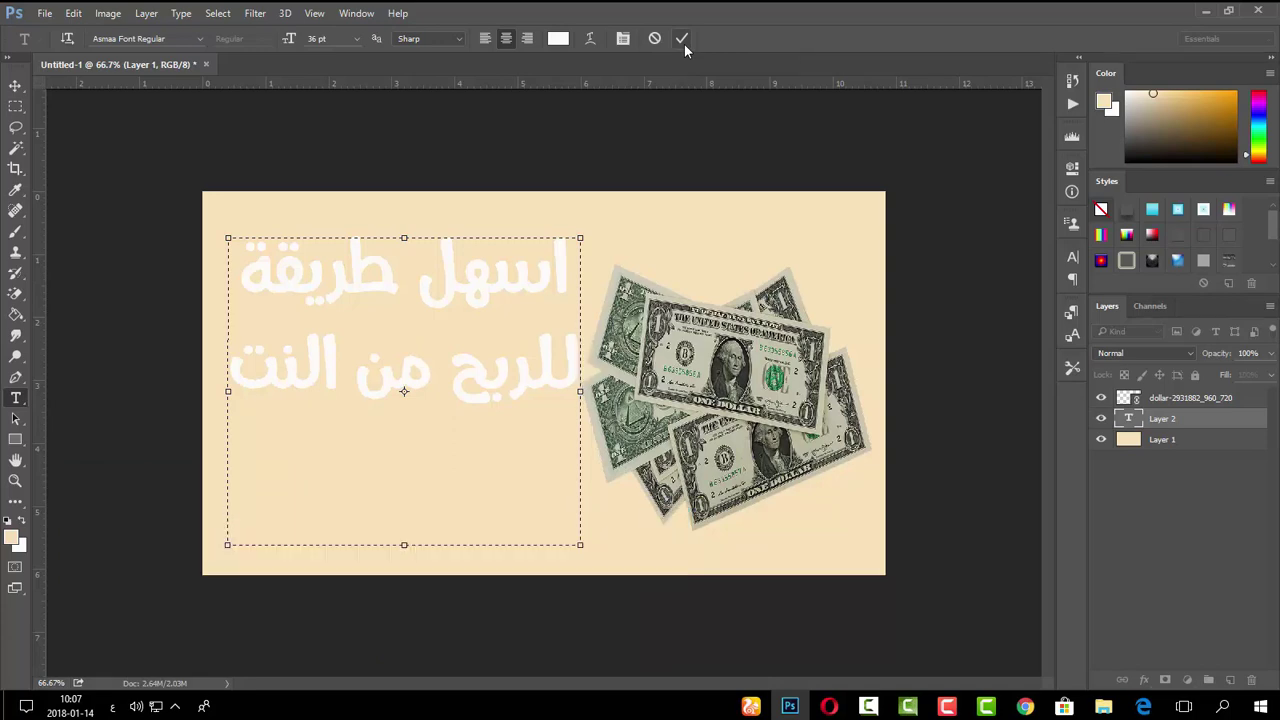
click(682, 40)
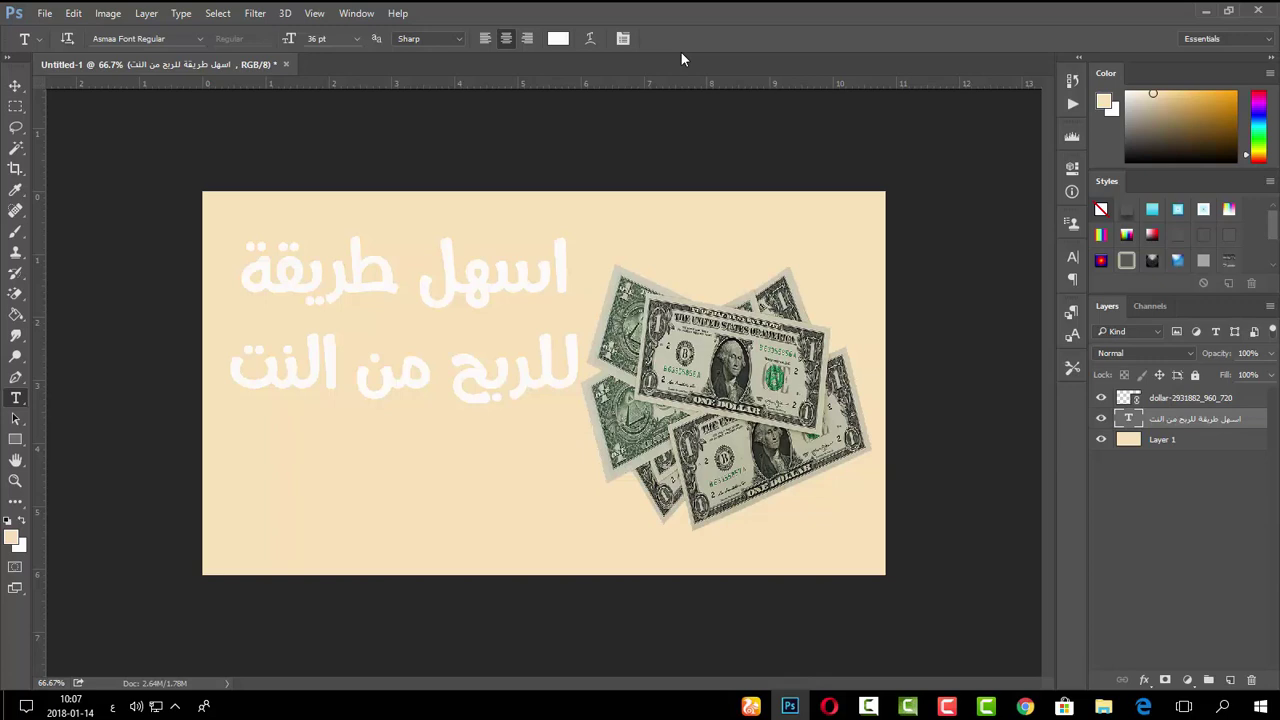
- Draw a rectangle about 667 by 188 px below the title and fill it with dark brown
click(15, 442)
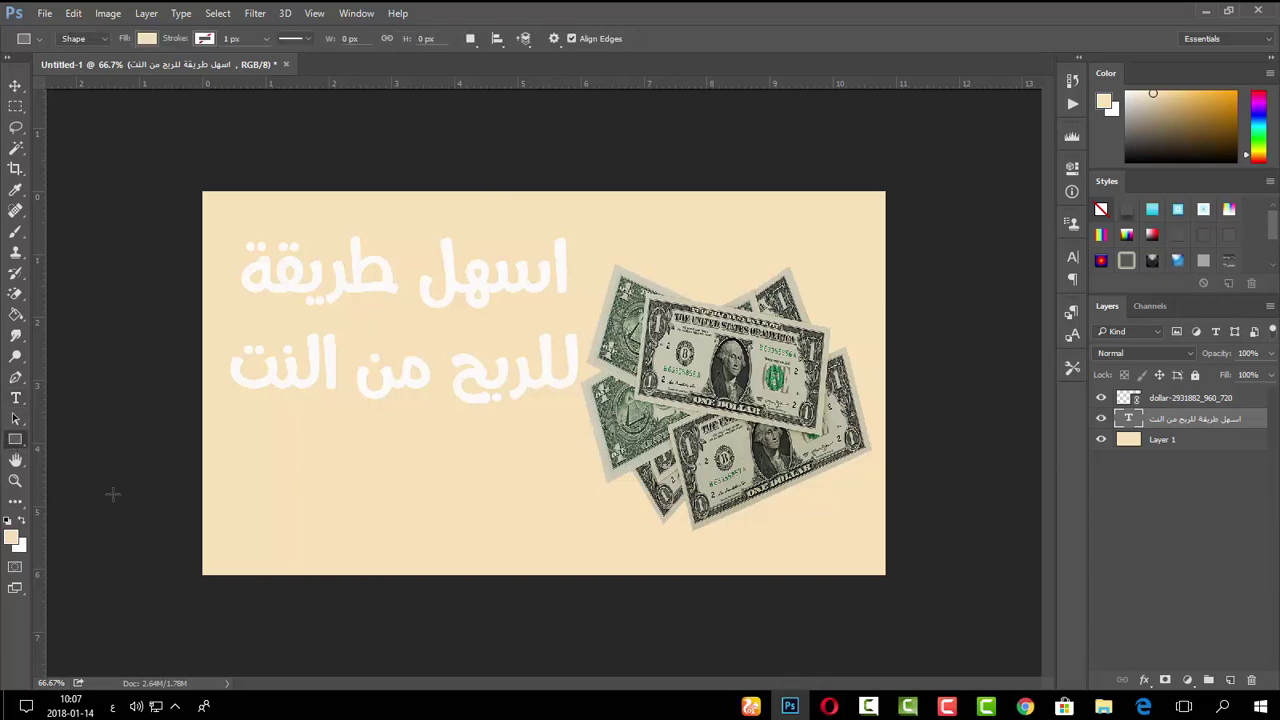
mouse_move(573, 409)
mouse_down()
mouse_move(277, 514)
mouse_move(220, 508)
mouse_up()
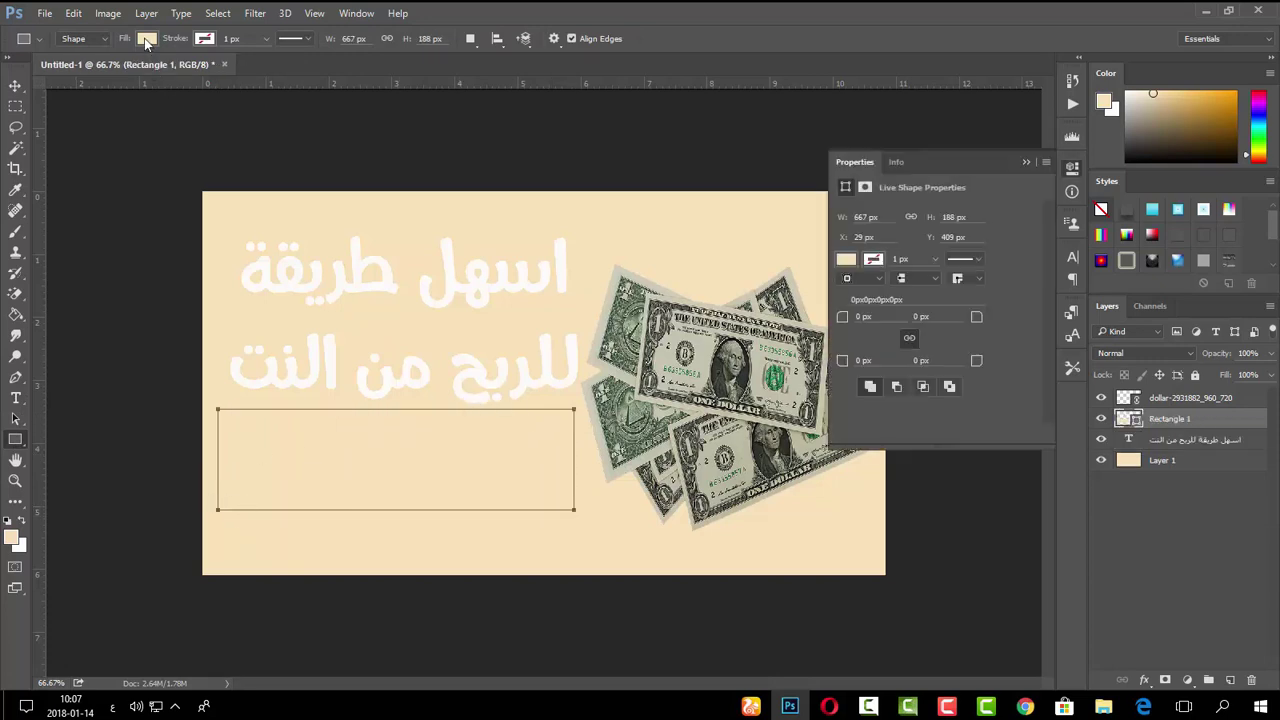
click(146, 40)
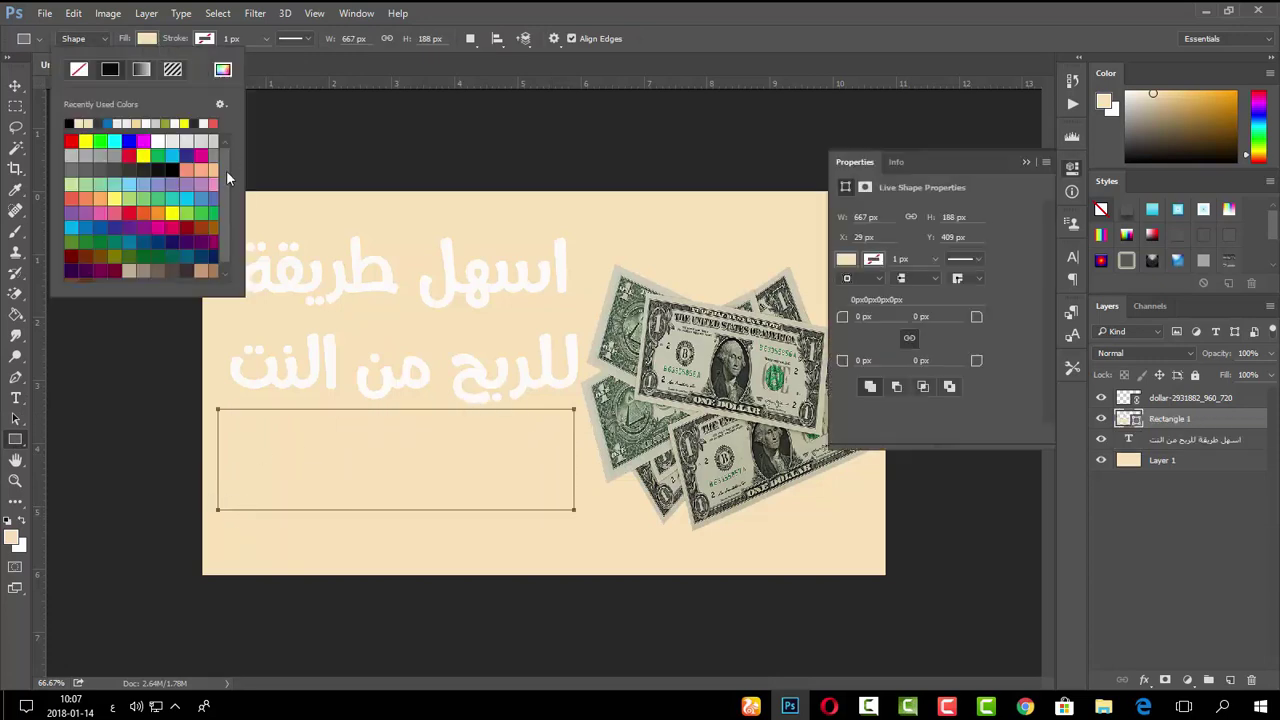
click(90, 187)
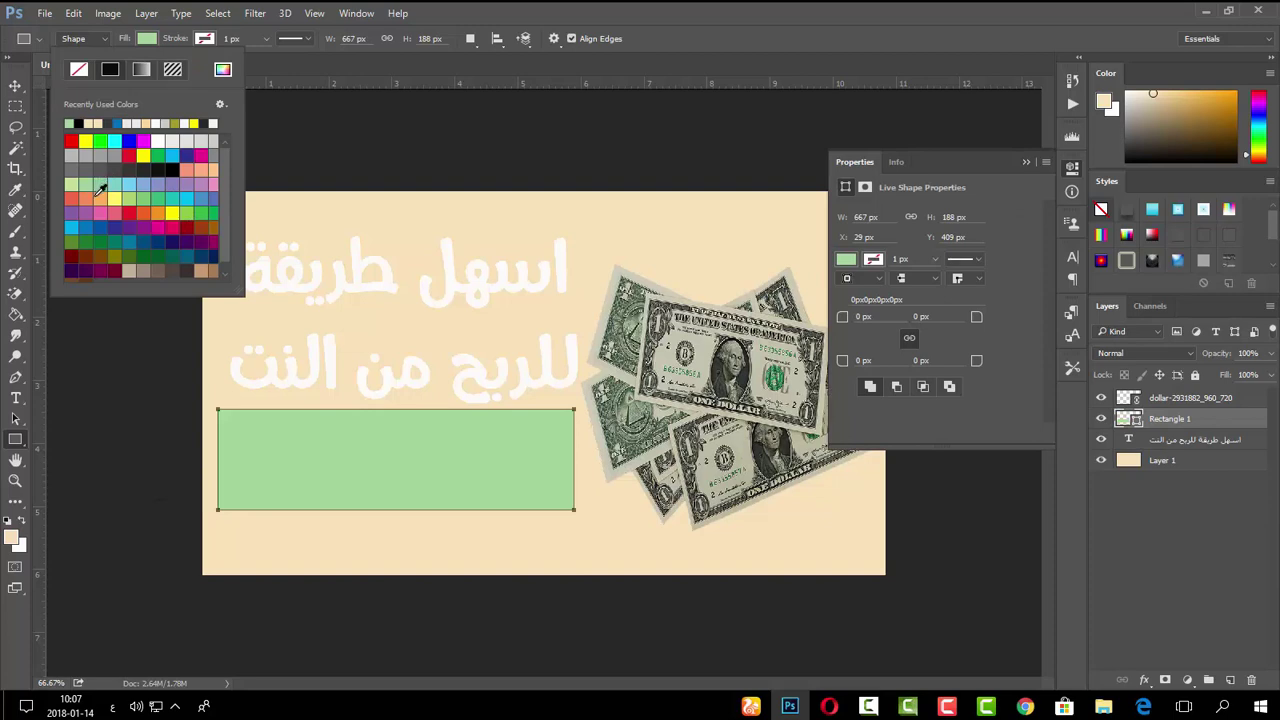
click(166, 270)
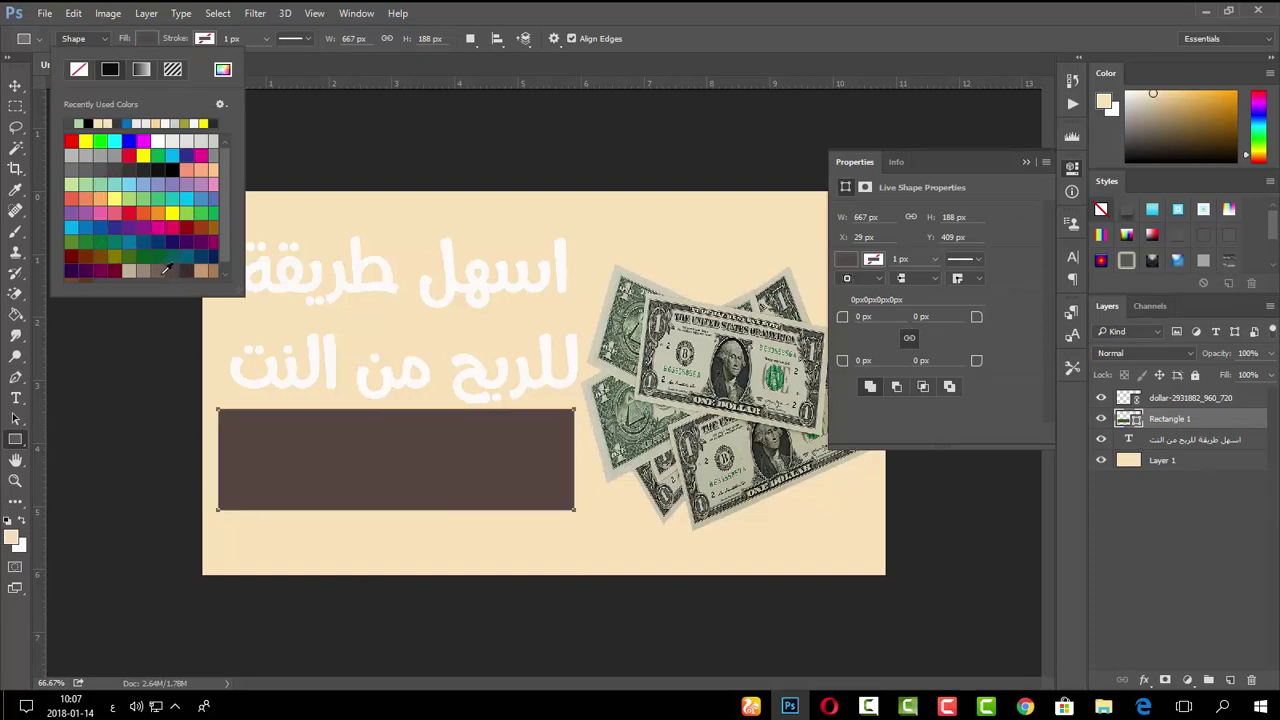
click(981, 250)
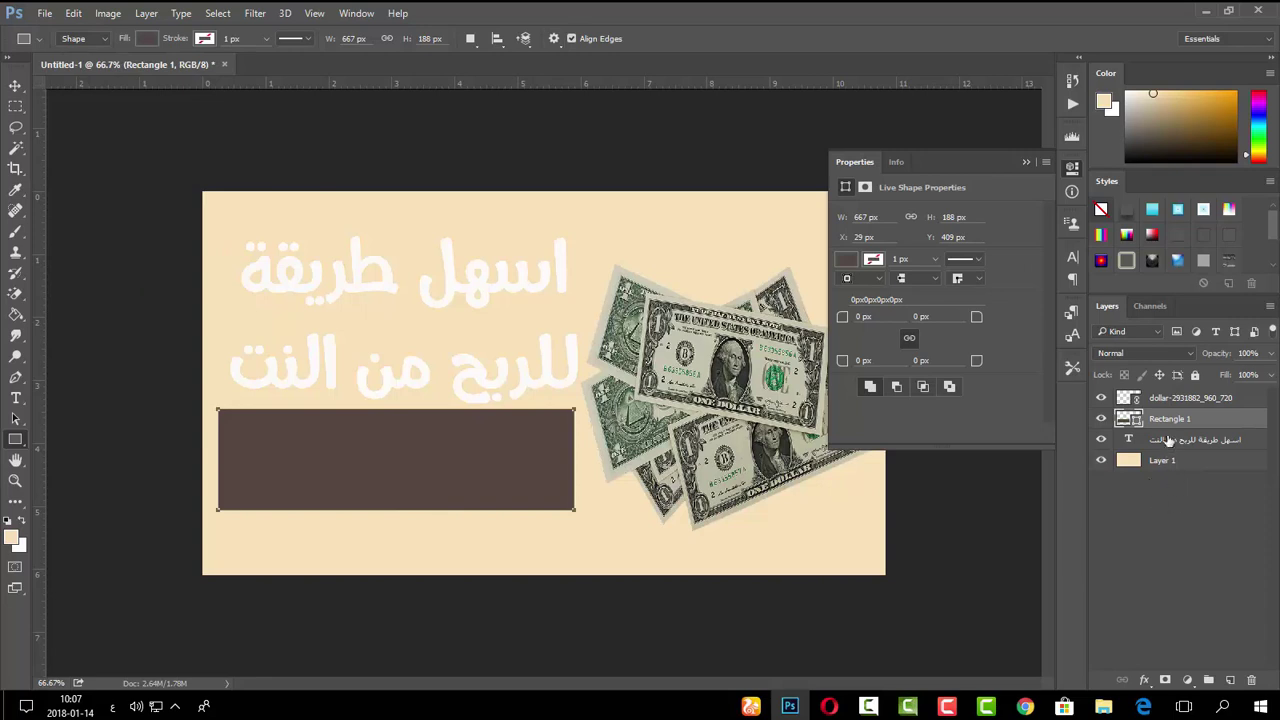
- Move the brown rectangle behind "اسهل طريقة", bring the title layer to the top of the stack and align the text on the rectangle
key(v)
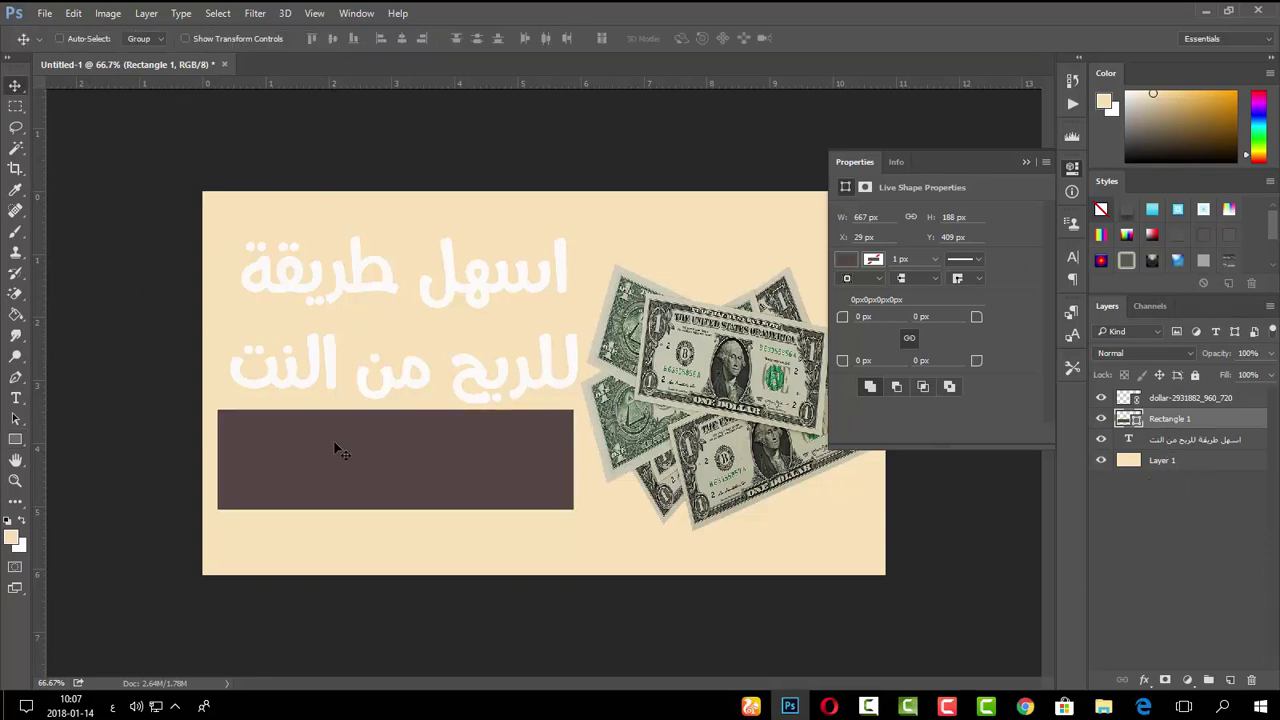
drag(336, 450, 342, 271)
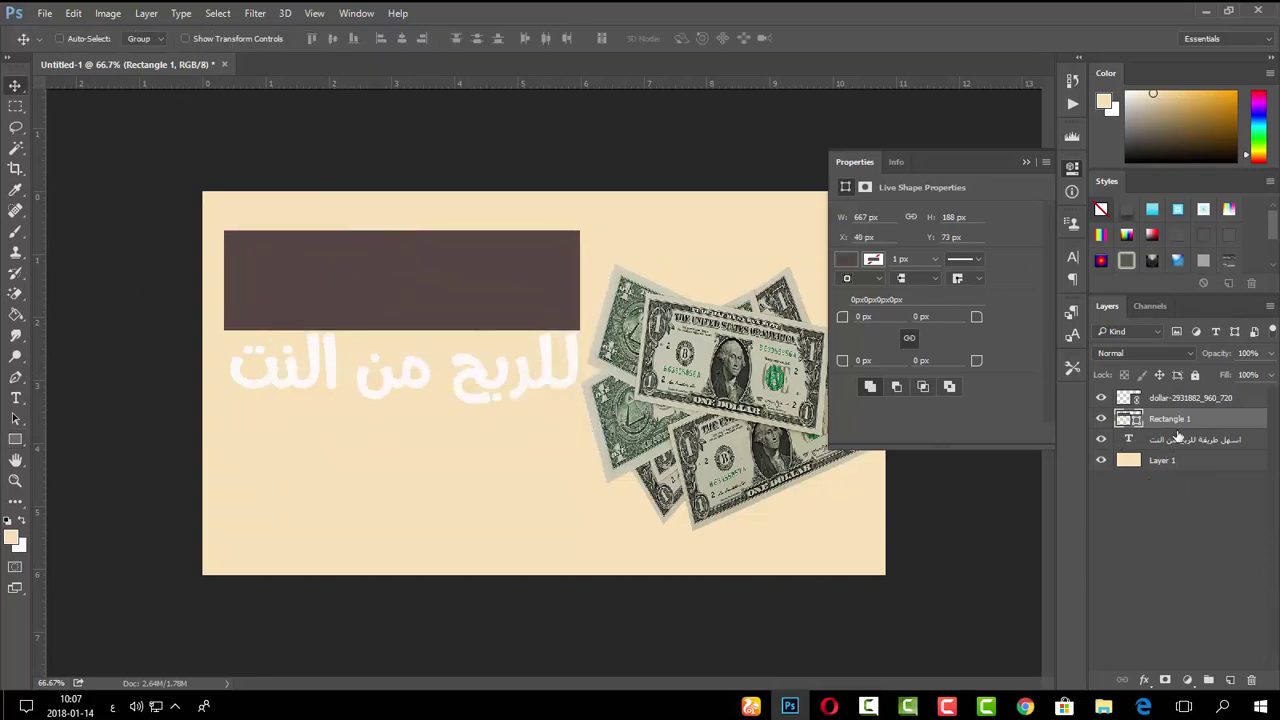
drag(1162, 446, 1166, 399)
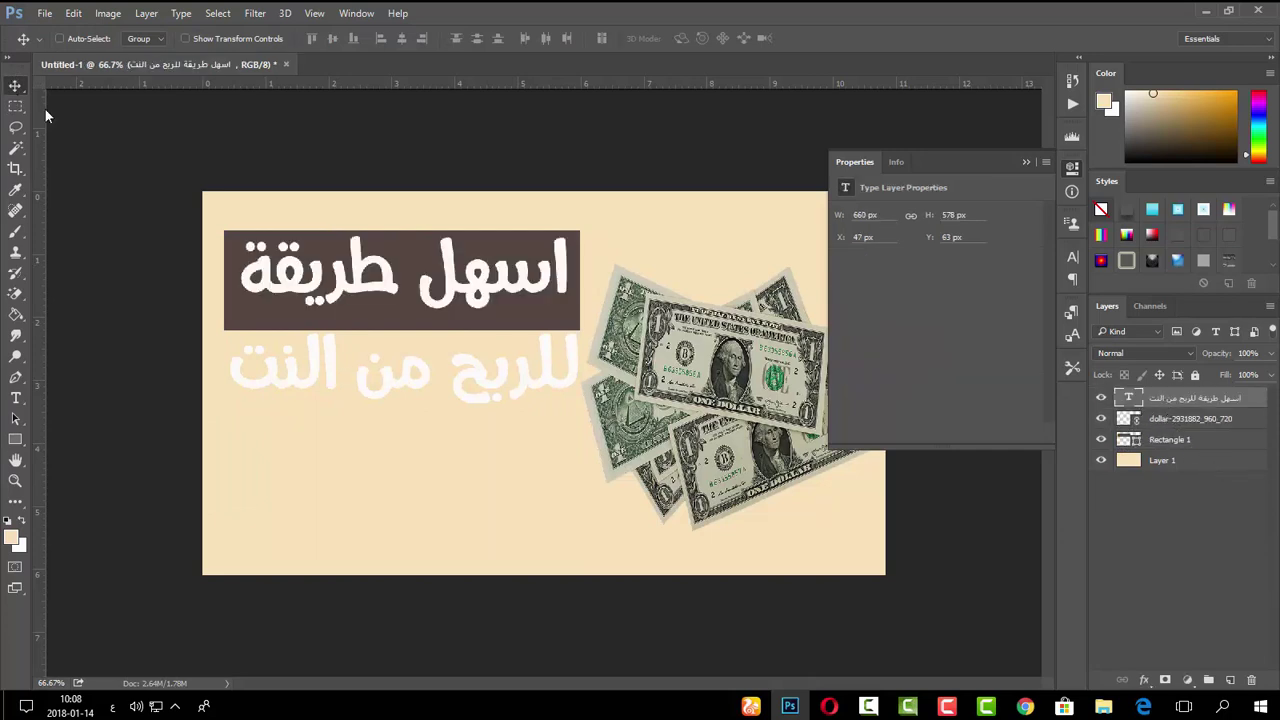
drag(401, 285, 393, 296)
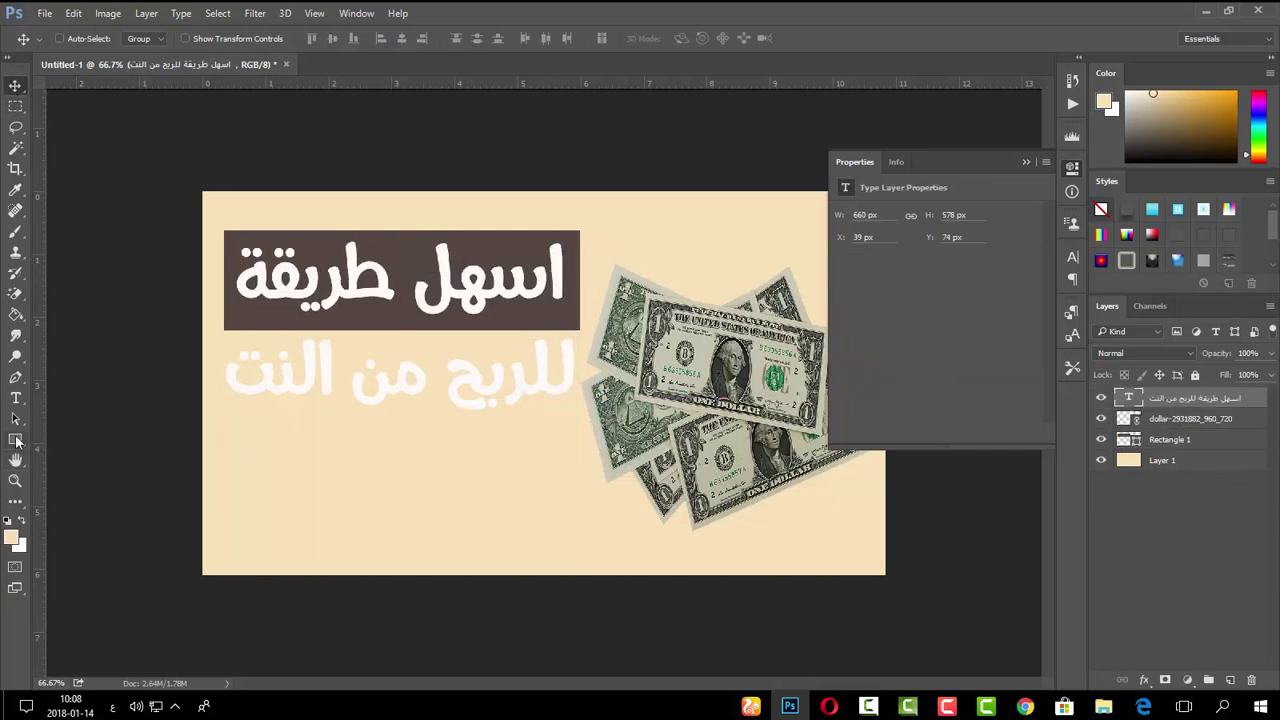
- Cut the second line "للربح من النت" out of the title text and commit the edit
click(16, 398)
click(443, 371)
triple_click(466, 370)
right_click(492, 373)
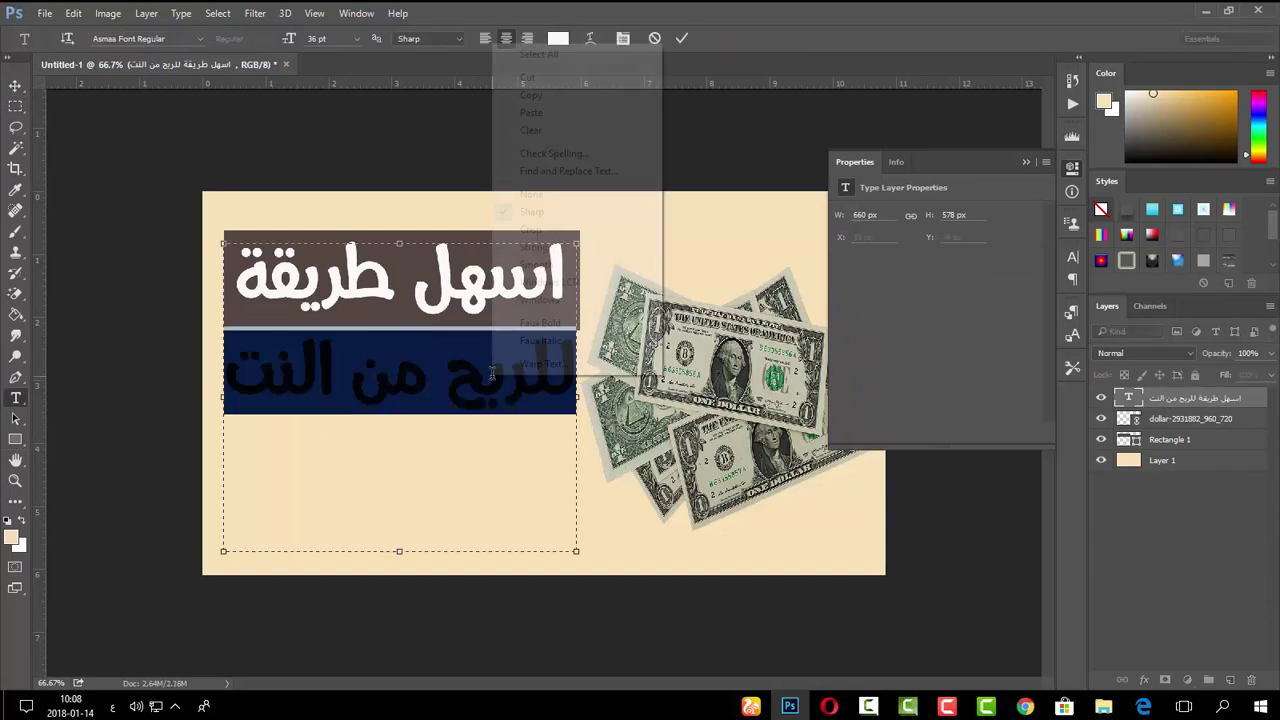
click(528, 77)
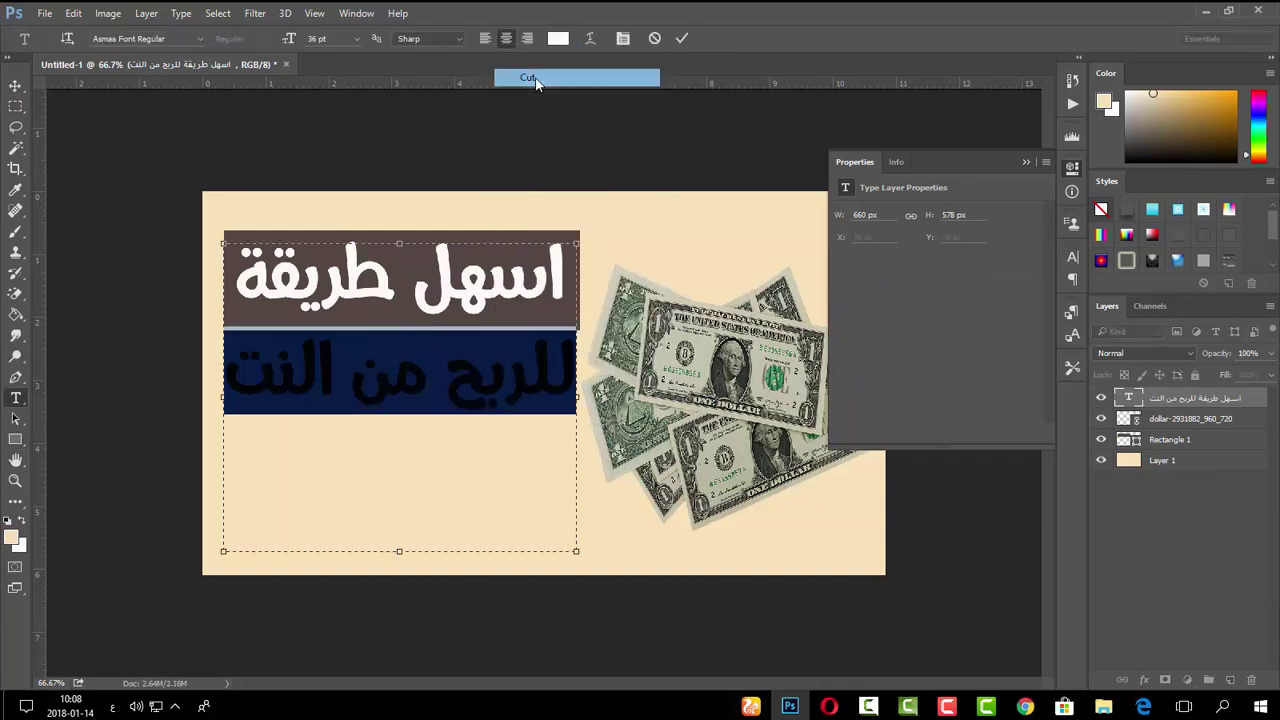
click(683, 40)
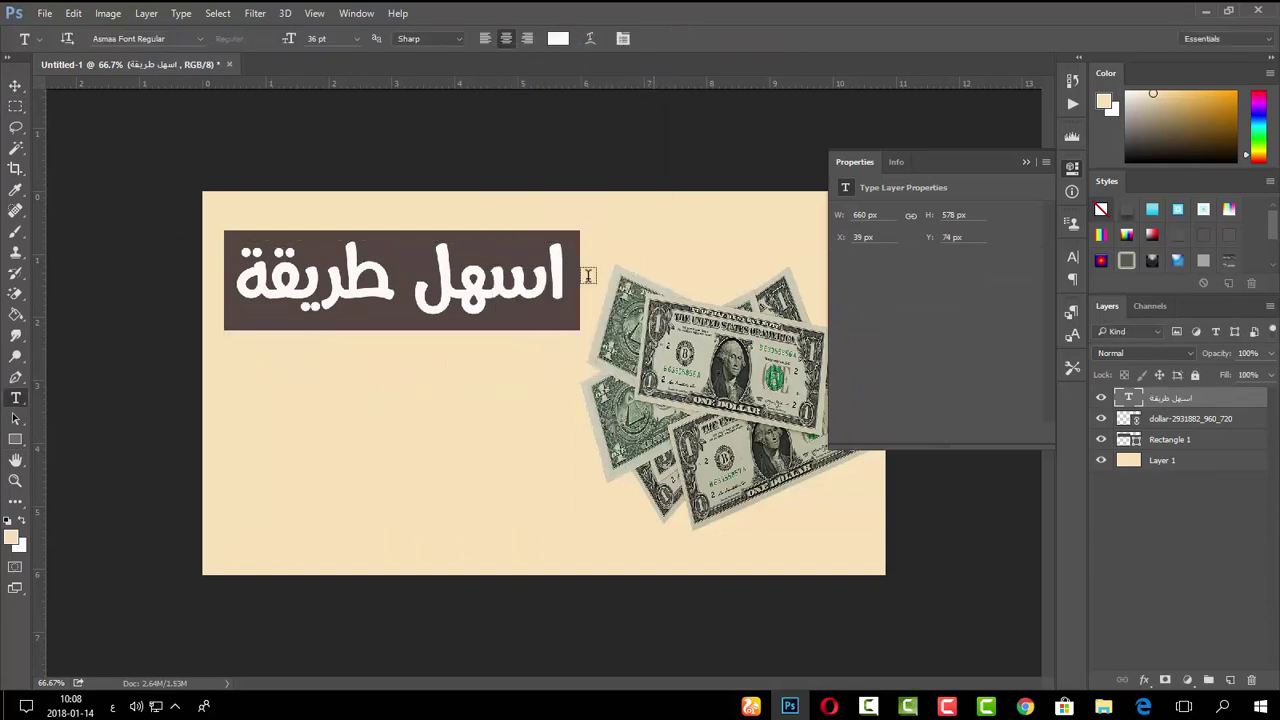
- Draw a second rectangle about 634 by 205 px below the brown one and fill it with blue
click(15, 441)
drag(570, 375, 232, 485)
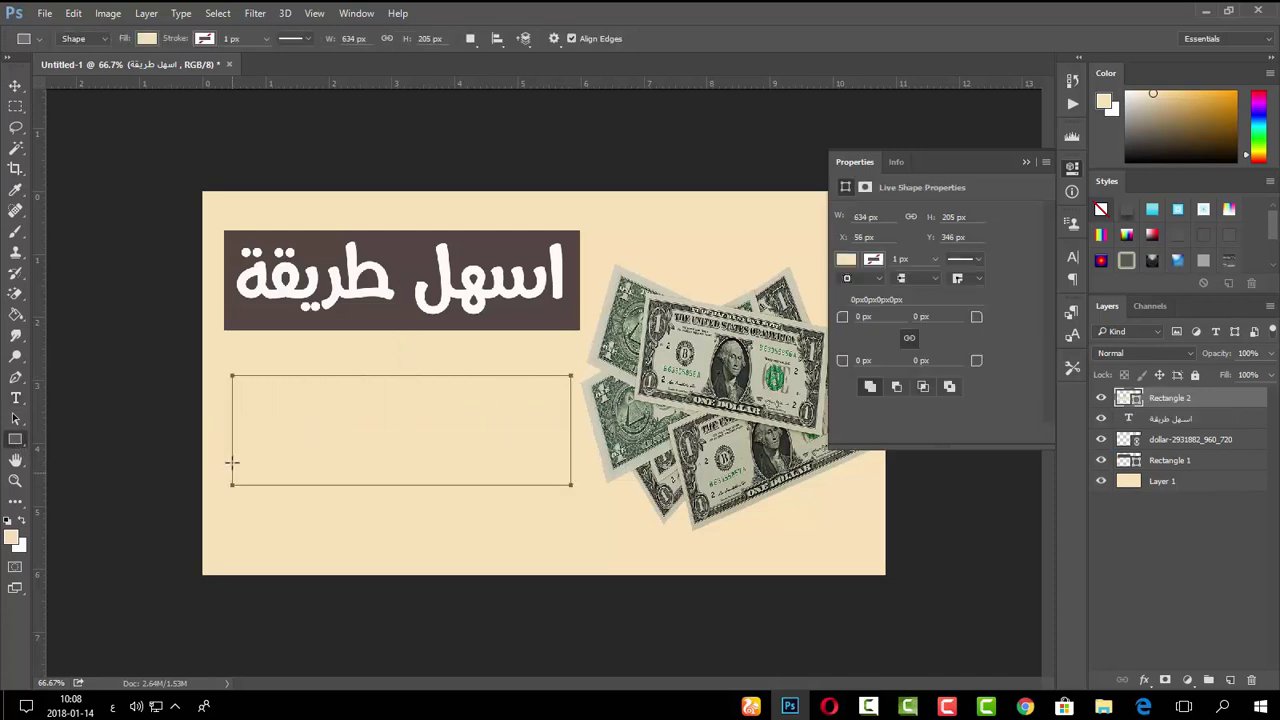
click(147, 40)
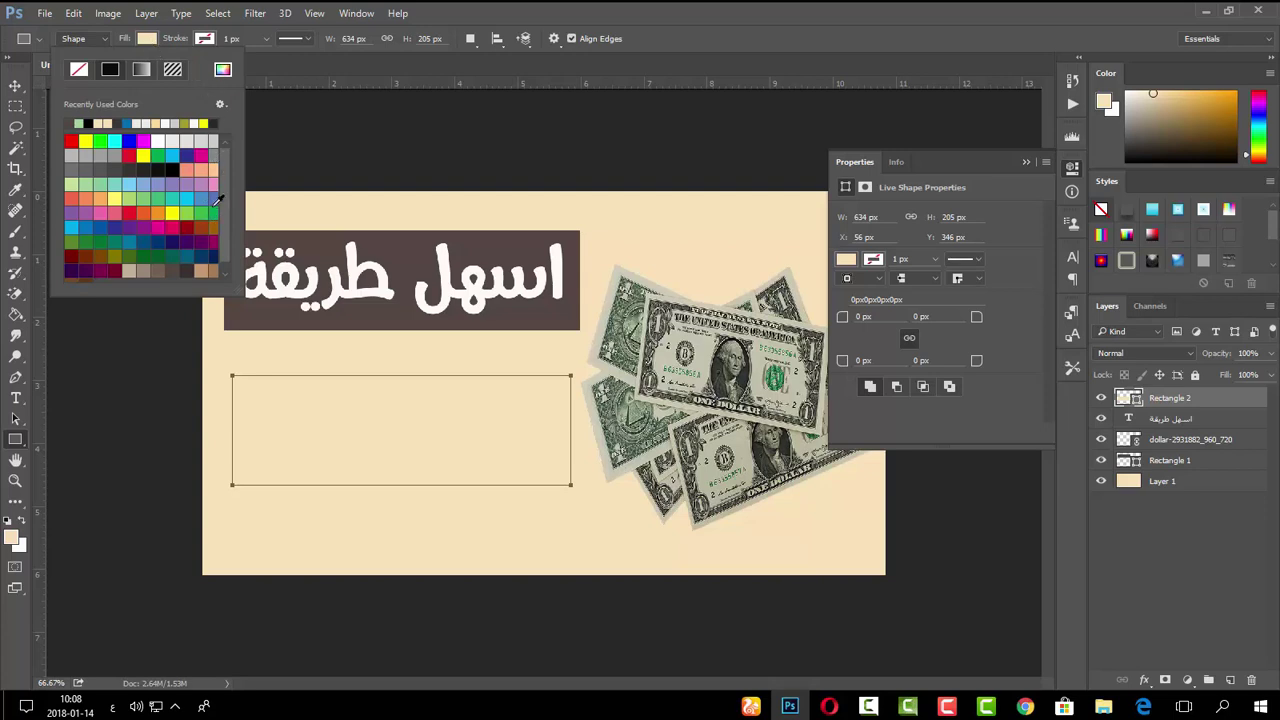
click(215, 200)
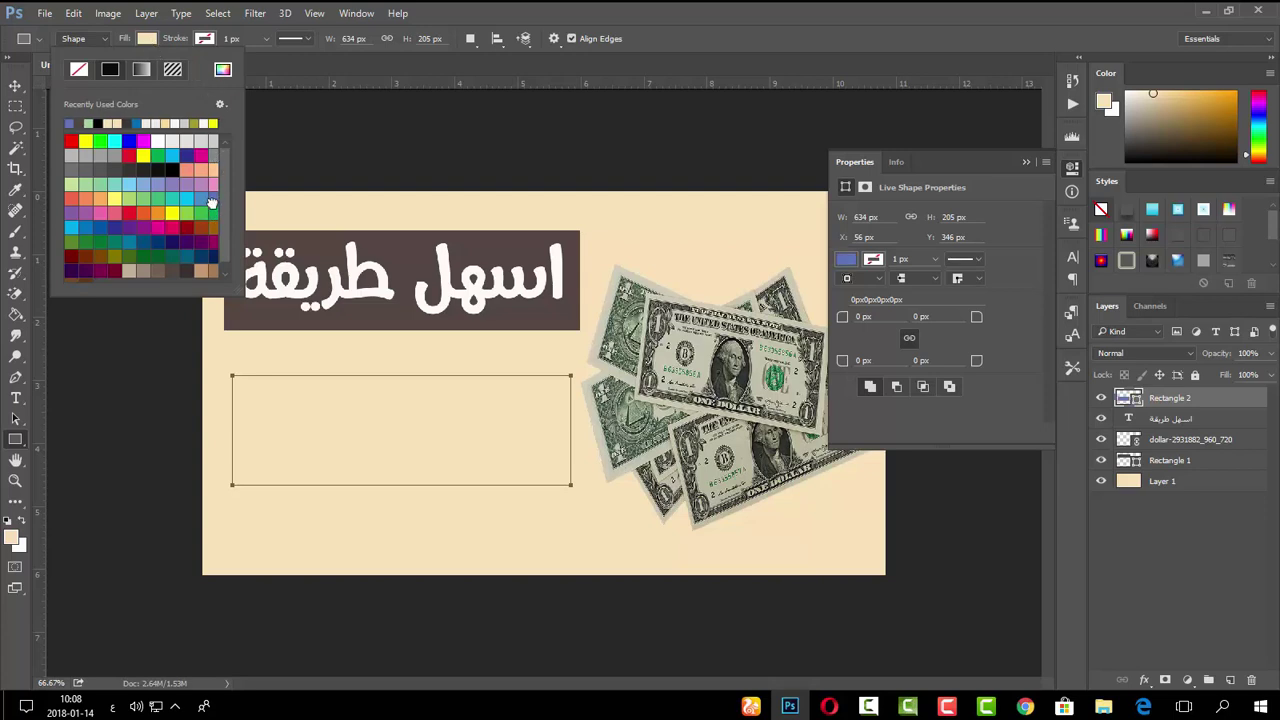
click(528, 44)
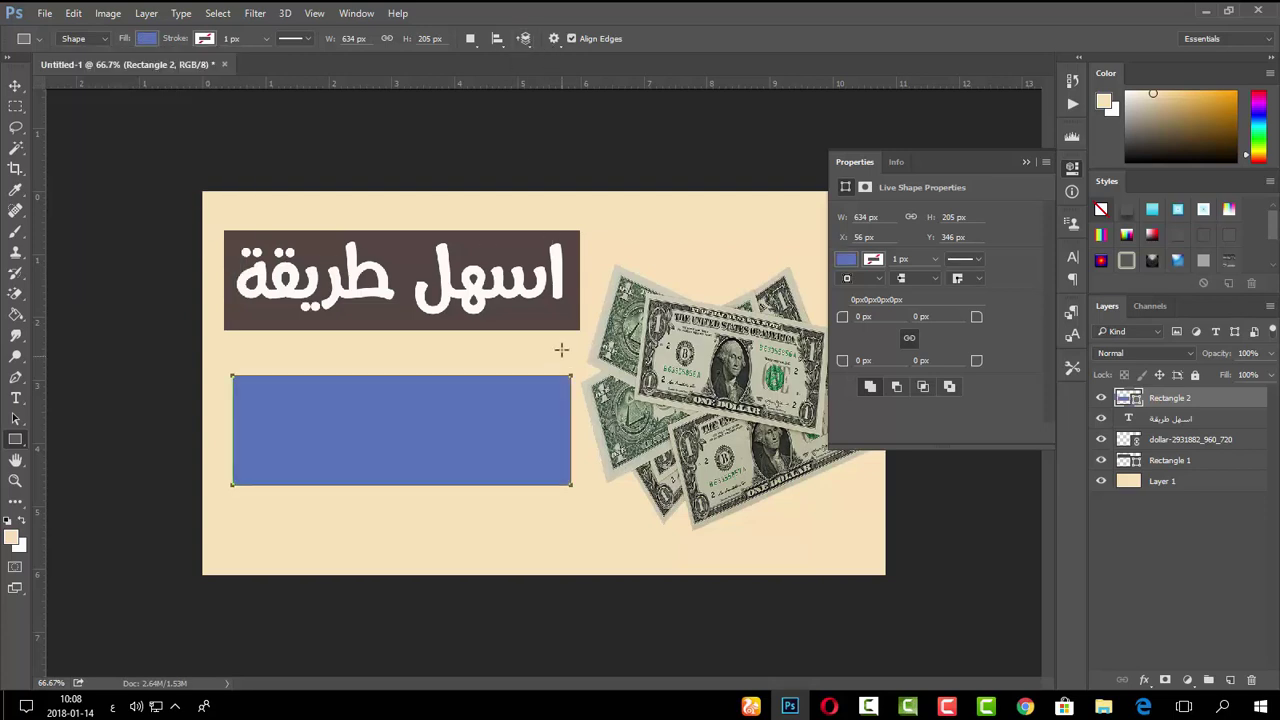
key(Return)
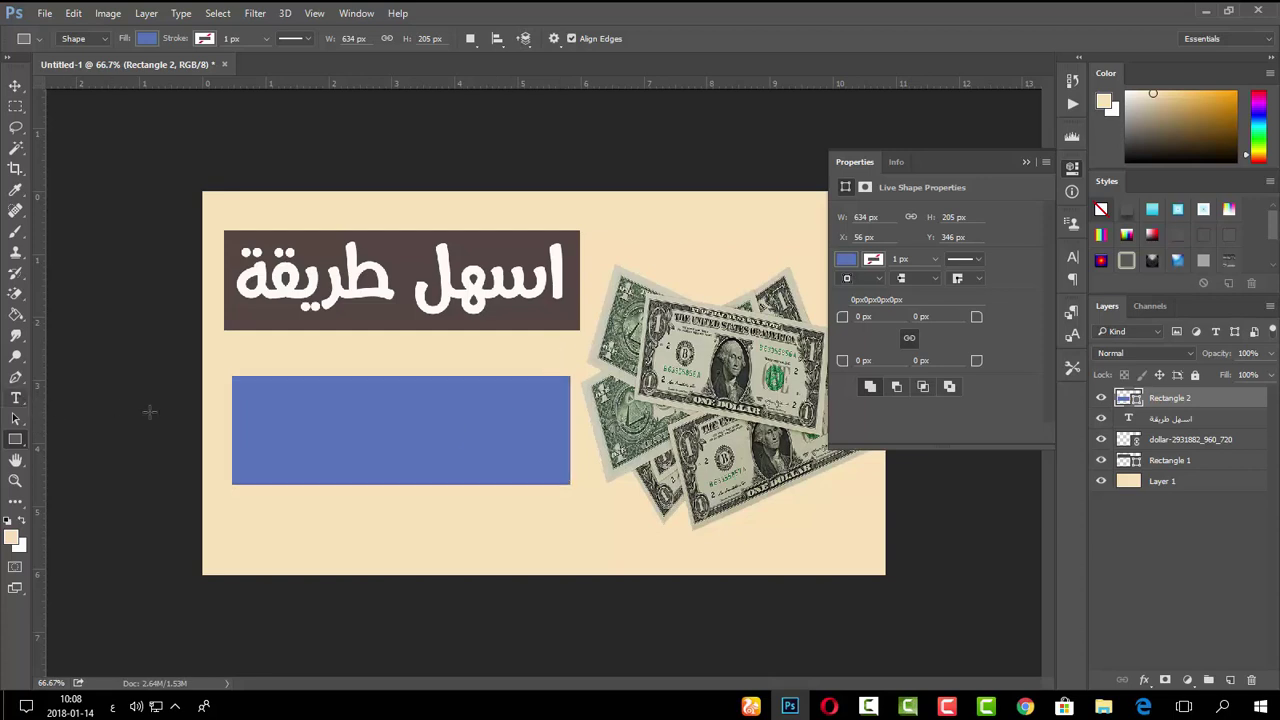
- Create a text box over the blue rectangle, paste "للربح من النت" and enlarge the box until the whole line fits
click(16, 400)
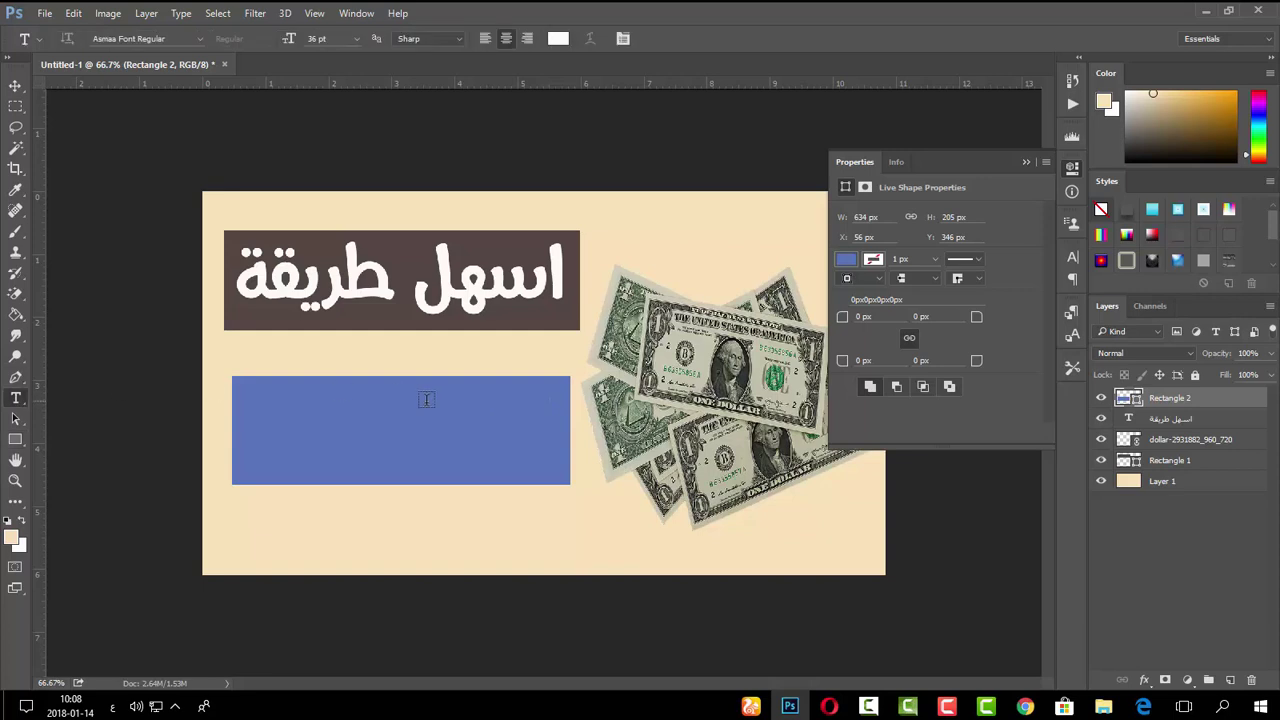
drag(568, 385, 252, 485)
right_click(336, 435)
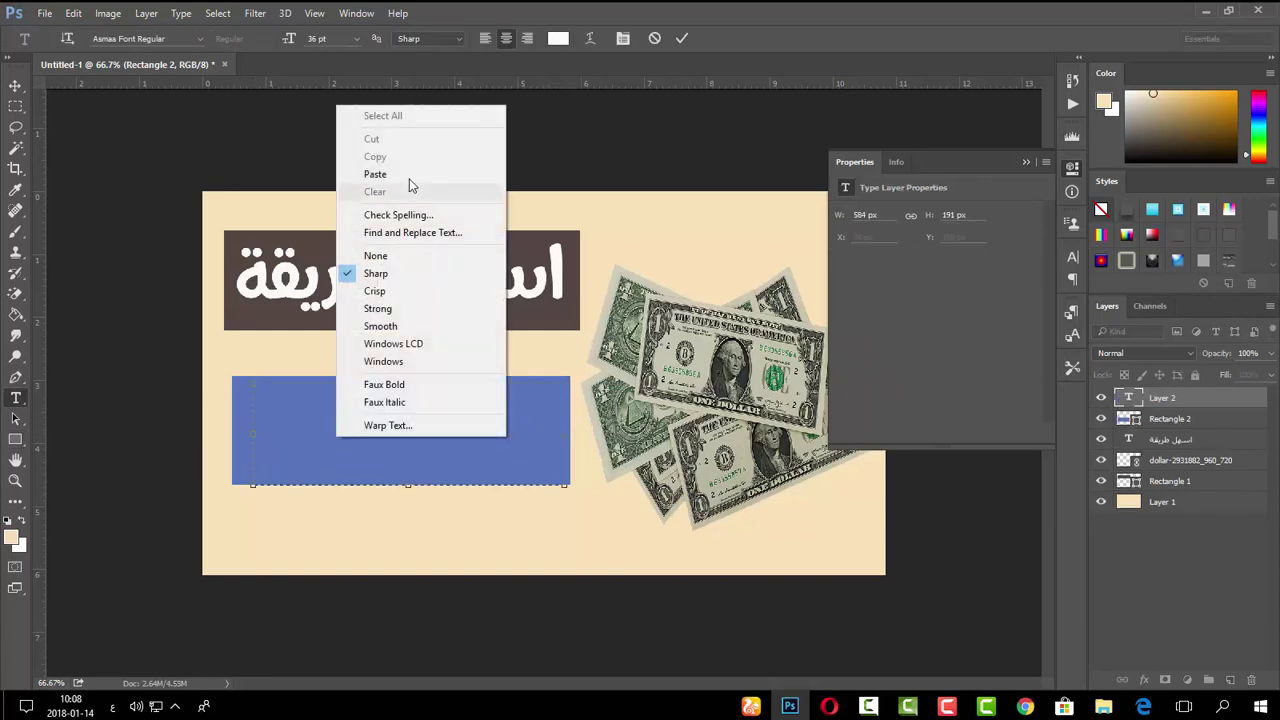
click(402, 174)
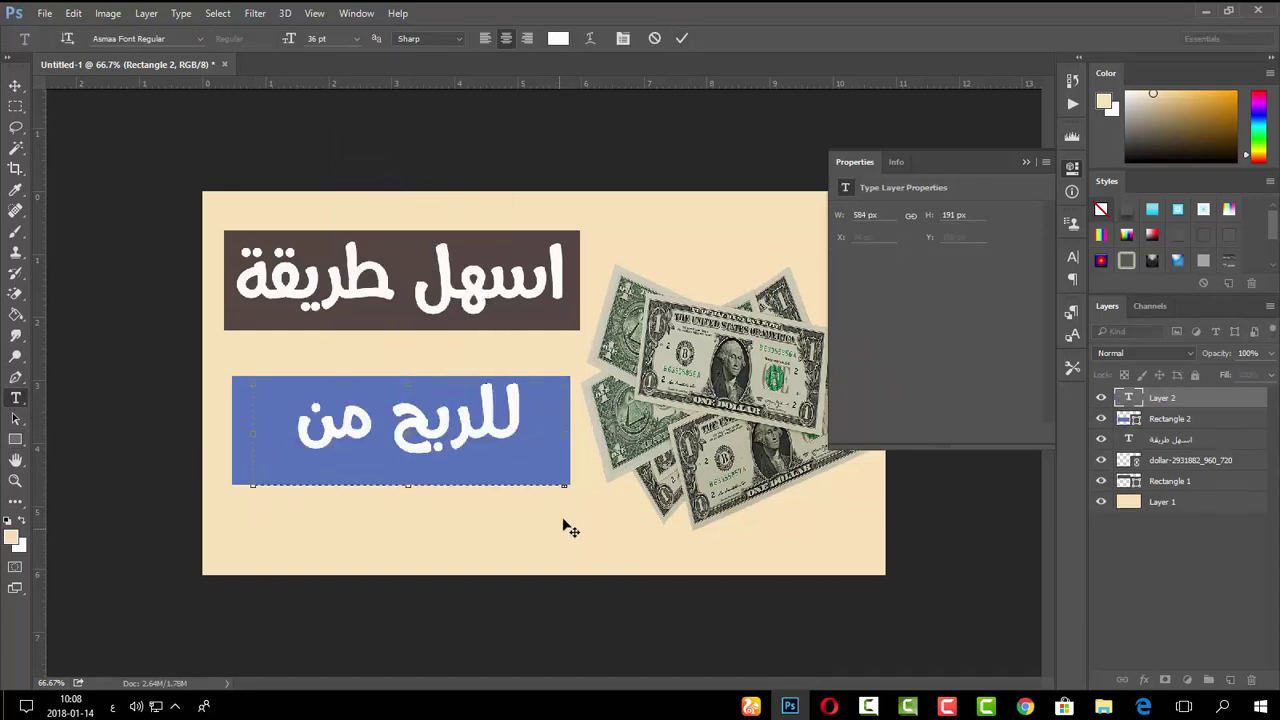
drag(568, 486, 697, 526)
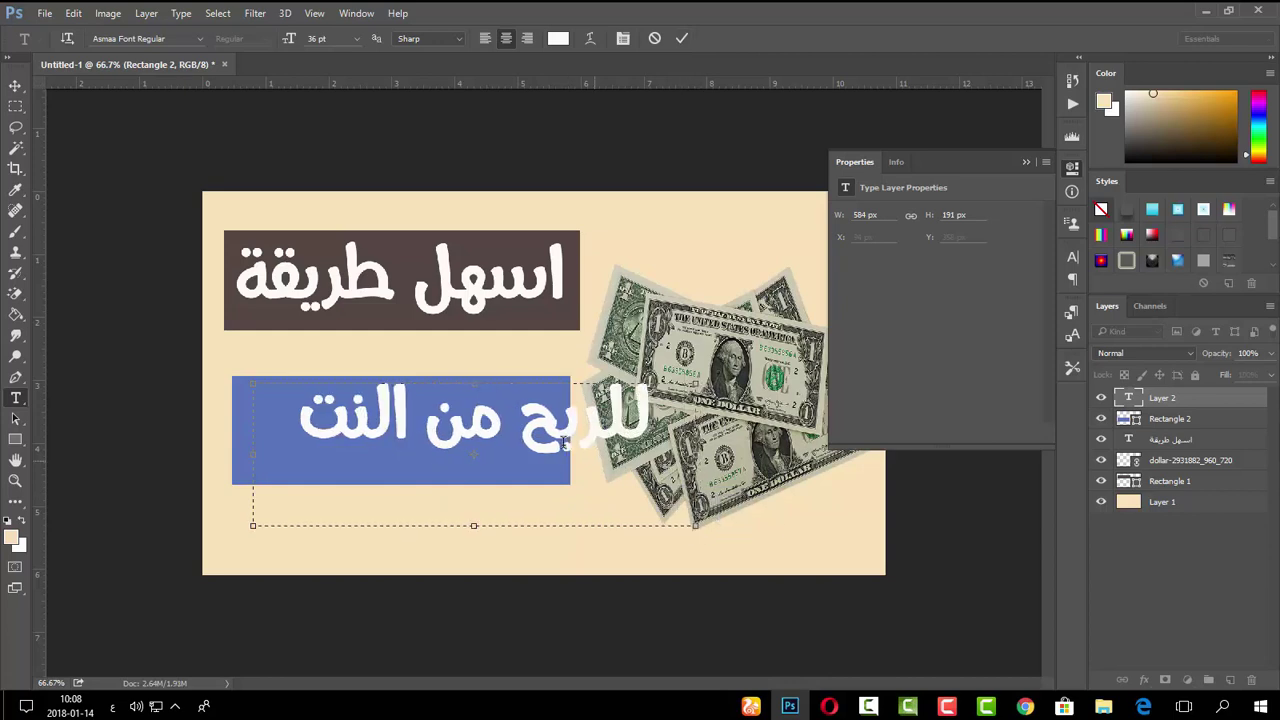
- Set the font size of "للربح من النت" to 30 pt and centre the text on the blue rectangle
drag(652, 405, 298, 415)
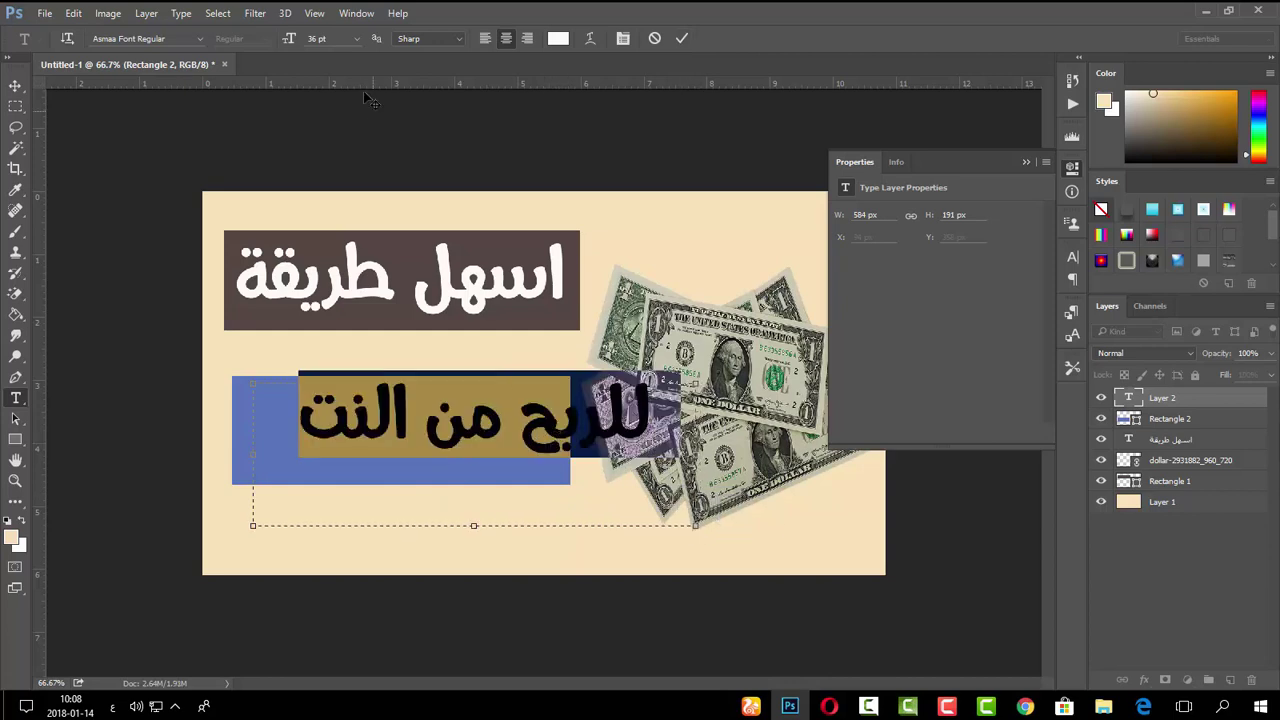
click(353, 39)
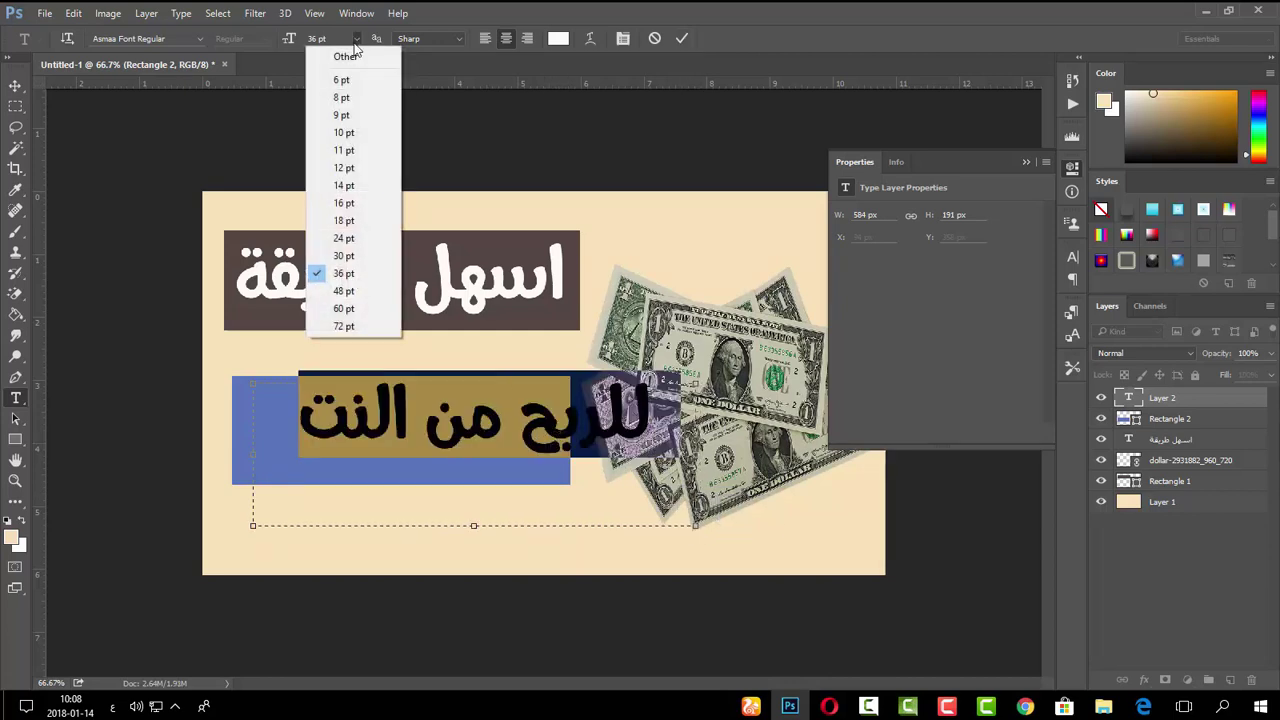
click(345, 256)
click(681, 38)
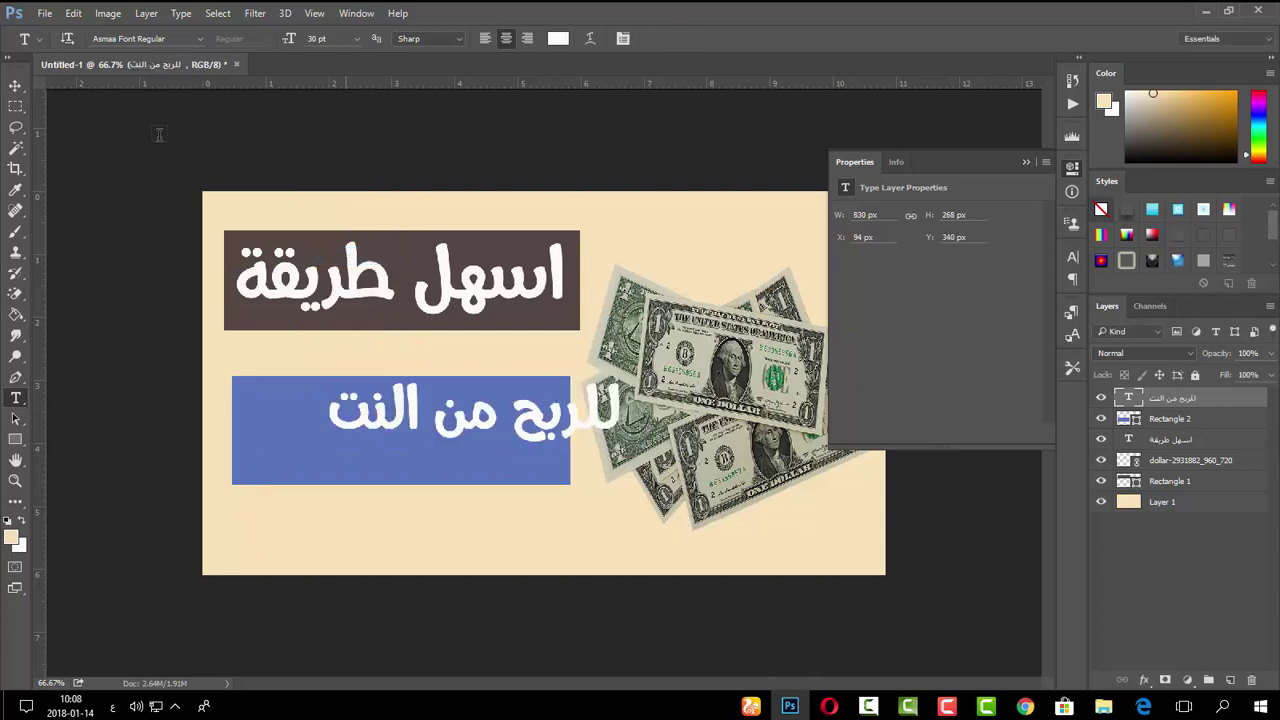
click(17, 90)
drag(396, 401, 321, 428)
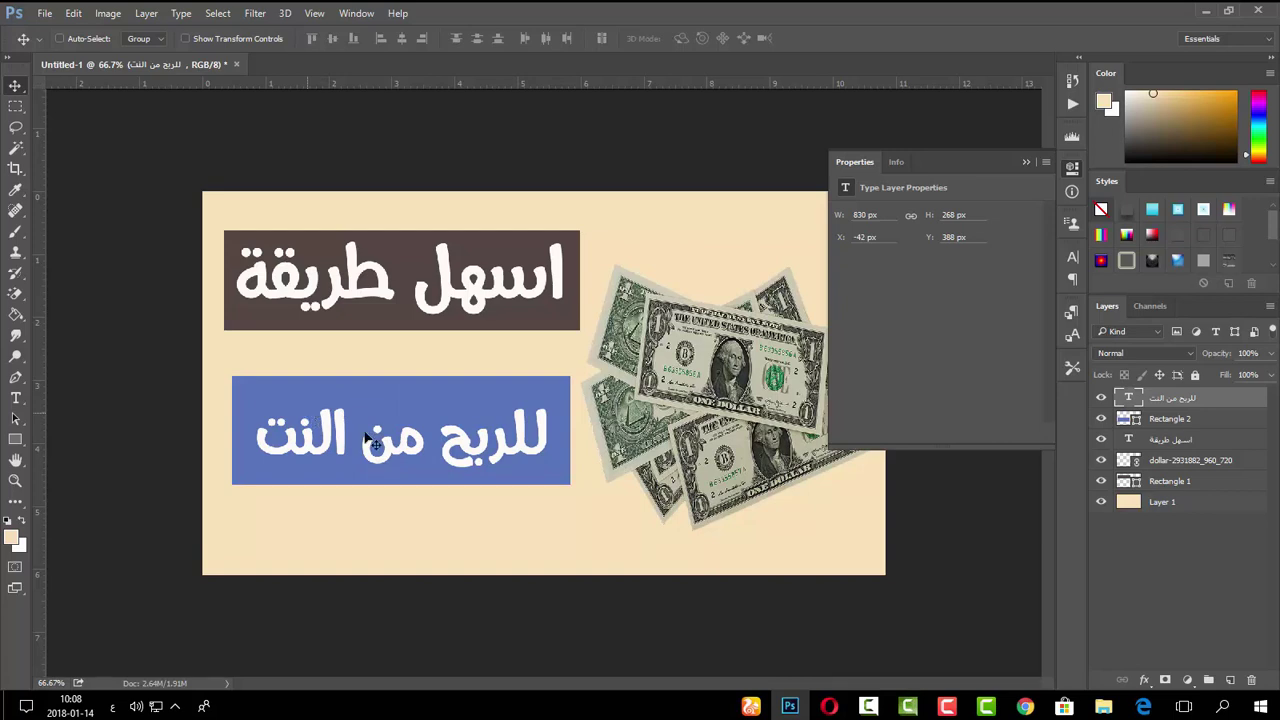
- Transform the blue rectangle: scale it to about 98% width and 93% height, and distort its upper-right and lower-left corners inward
ctrl+click(1122, 420)
click(1122, 420)
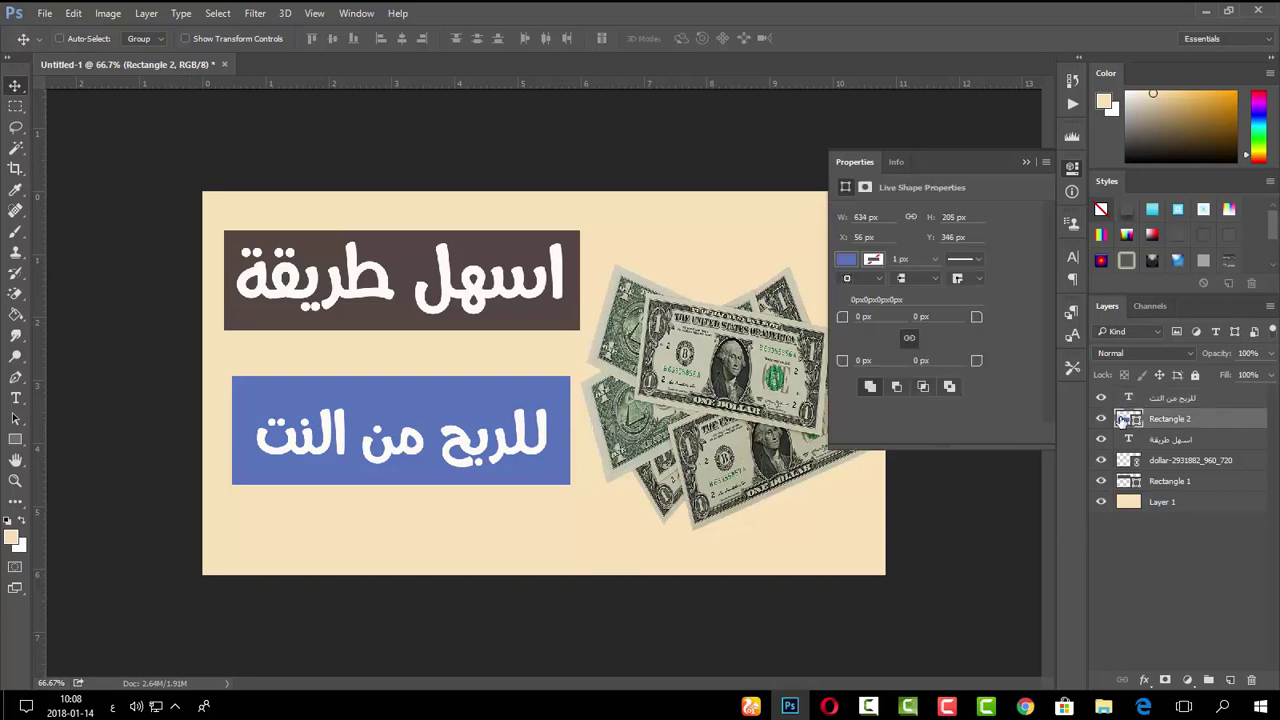
key(alt+shift)
key(ctrl+t)
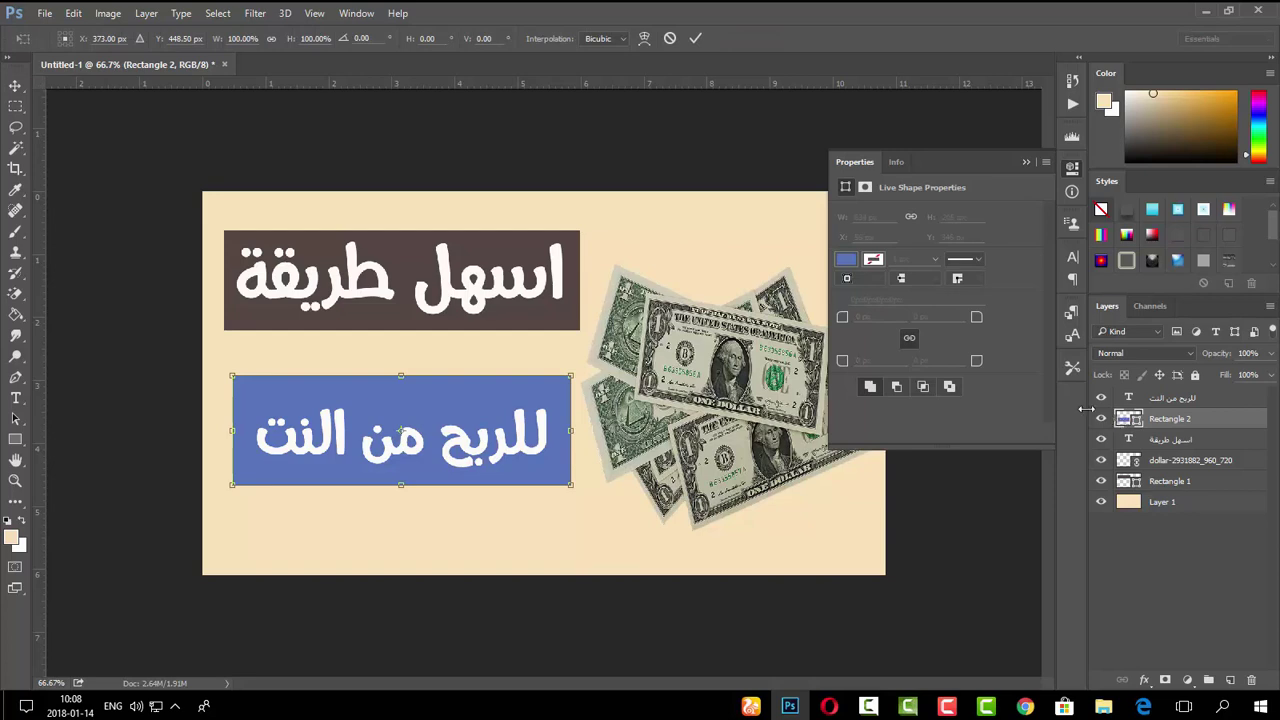
mouse_move(570, 376)
mouse_down()
mouse_move(566, 346)
mouse_move(567, 379)
mouse_up()
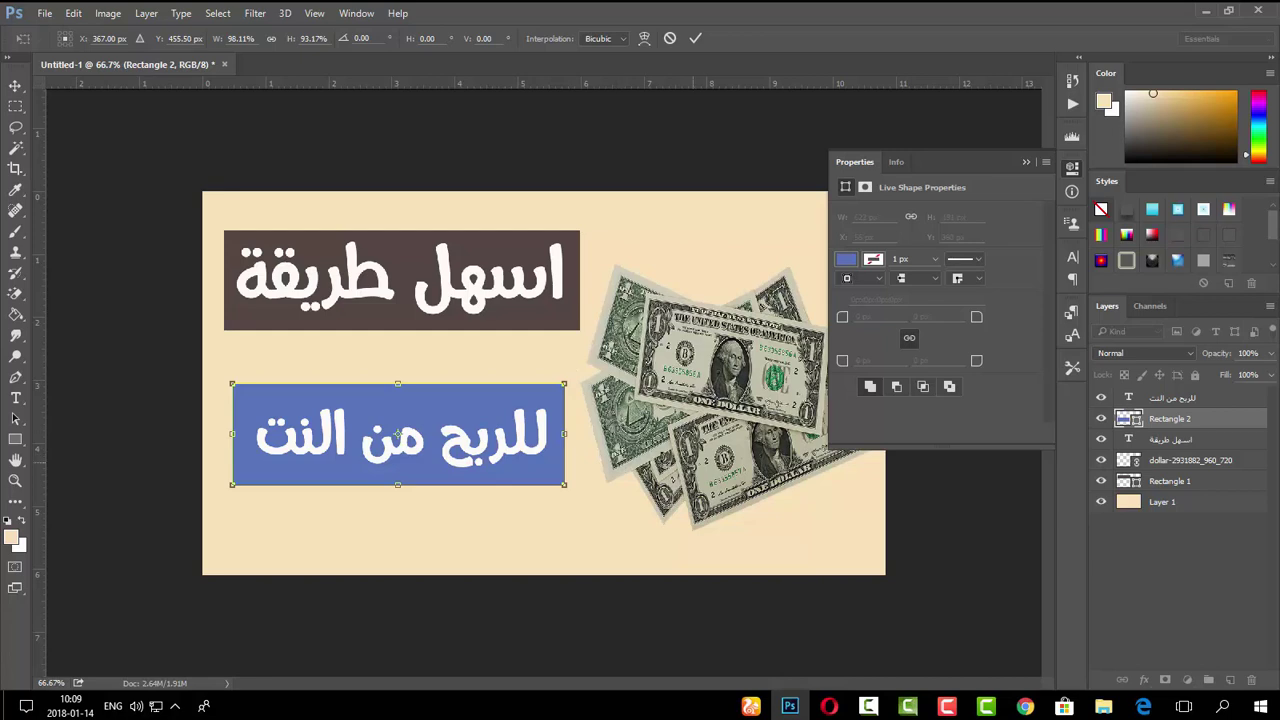
drag(566, 383, 556, 399)
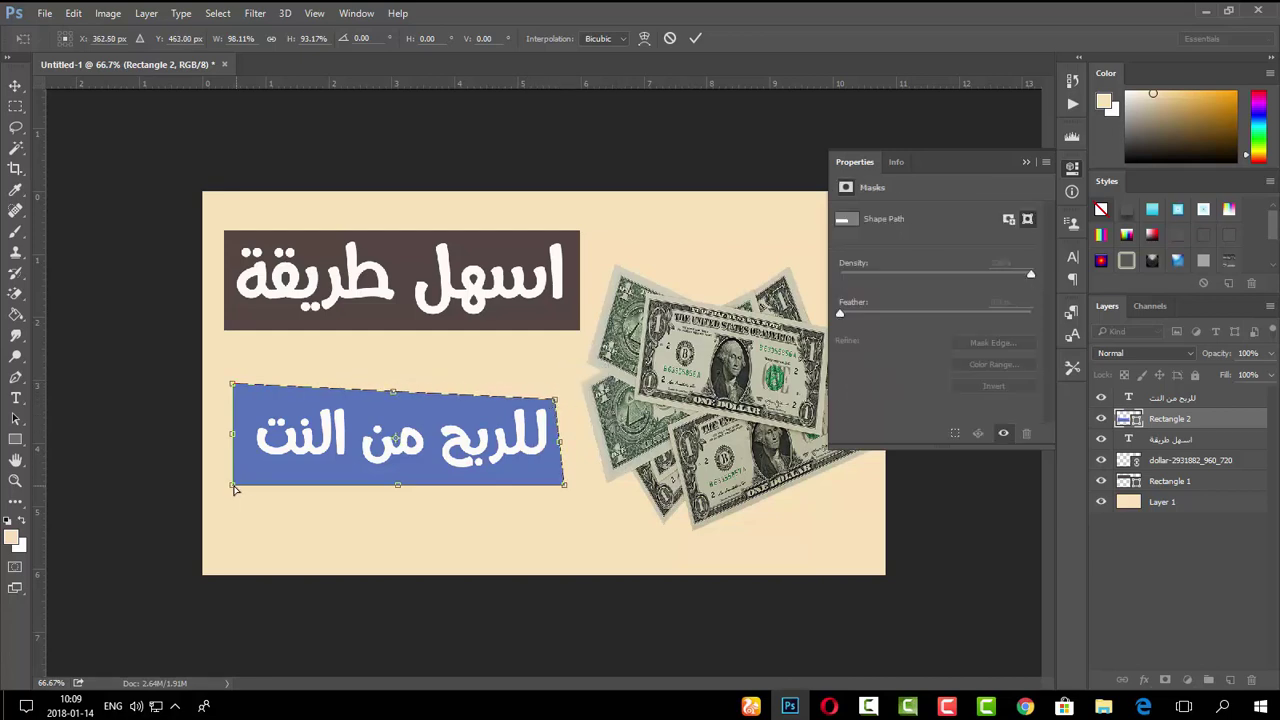
drag(235, 488, 247, 474)
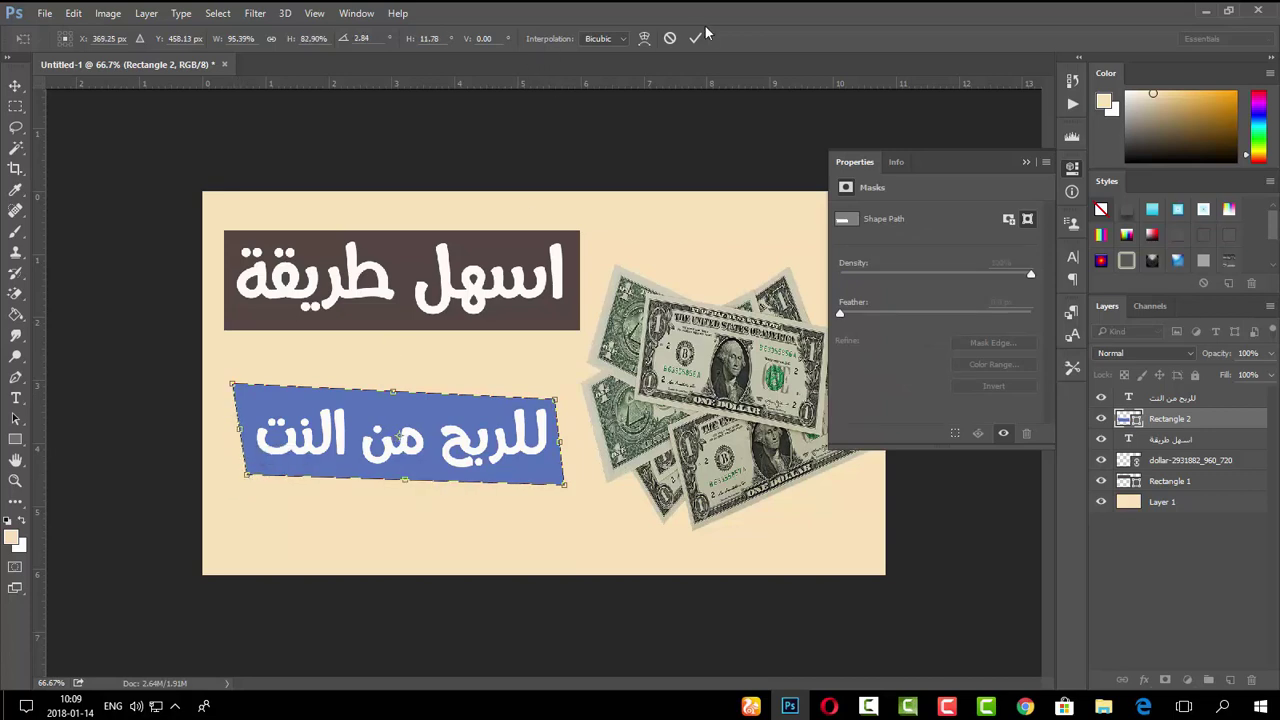
click(696, 37)
- Distort the brown rectangle by moving its upper-left corner slightly inward and its lower-right corner slightly outward and up, and apply the transform
click(1130, 482)
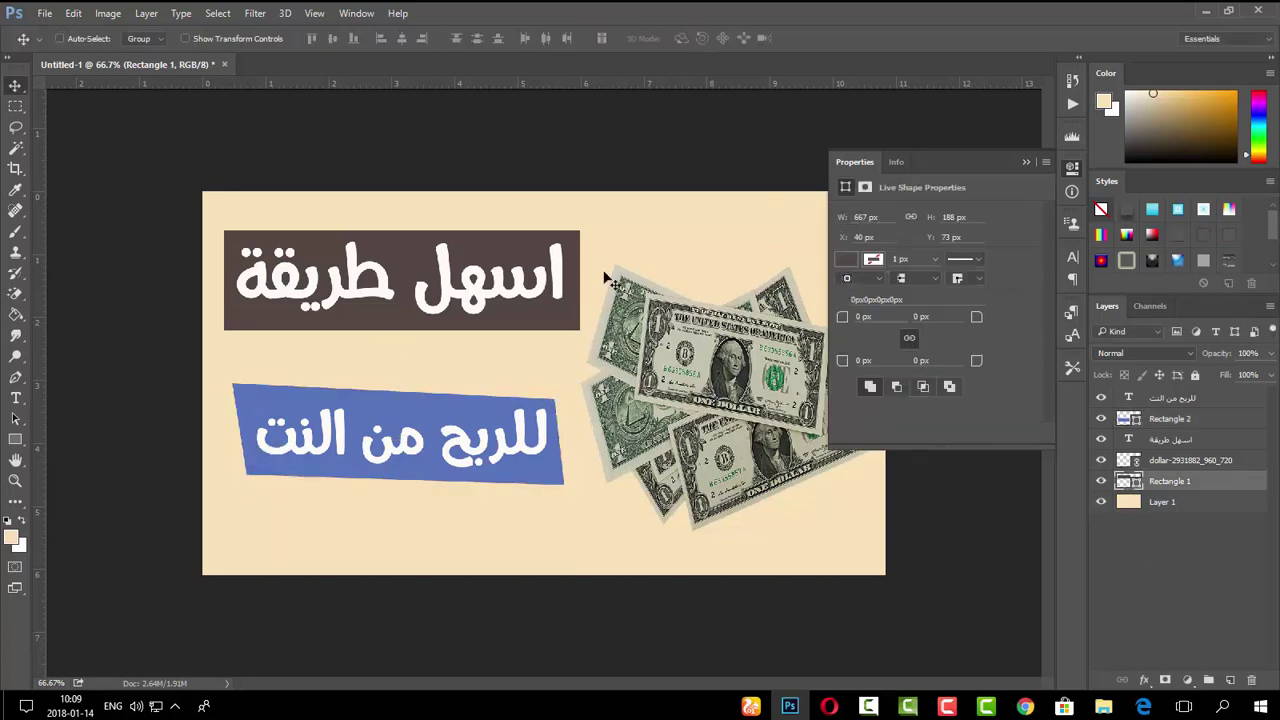
click(512, 265)
key(ctrl+t)
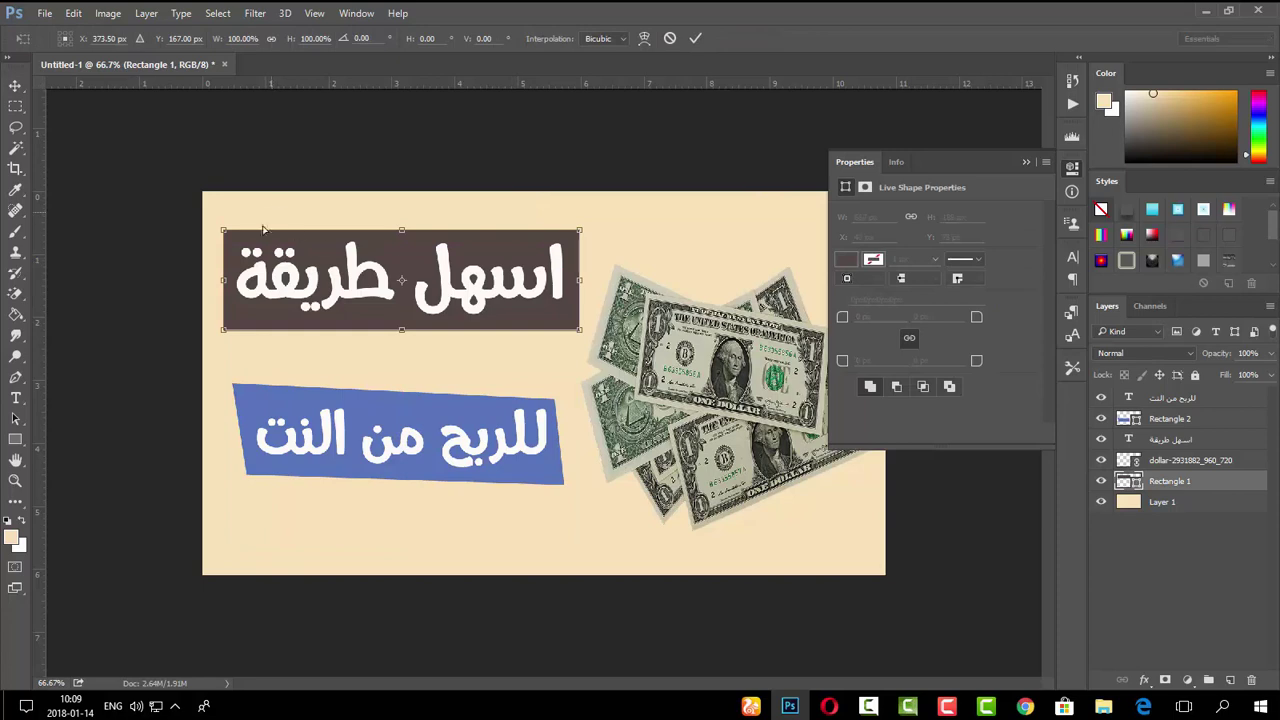
drag(224, 230, 236, 233)
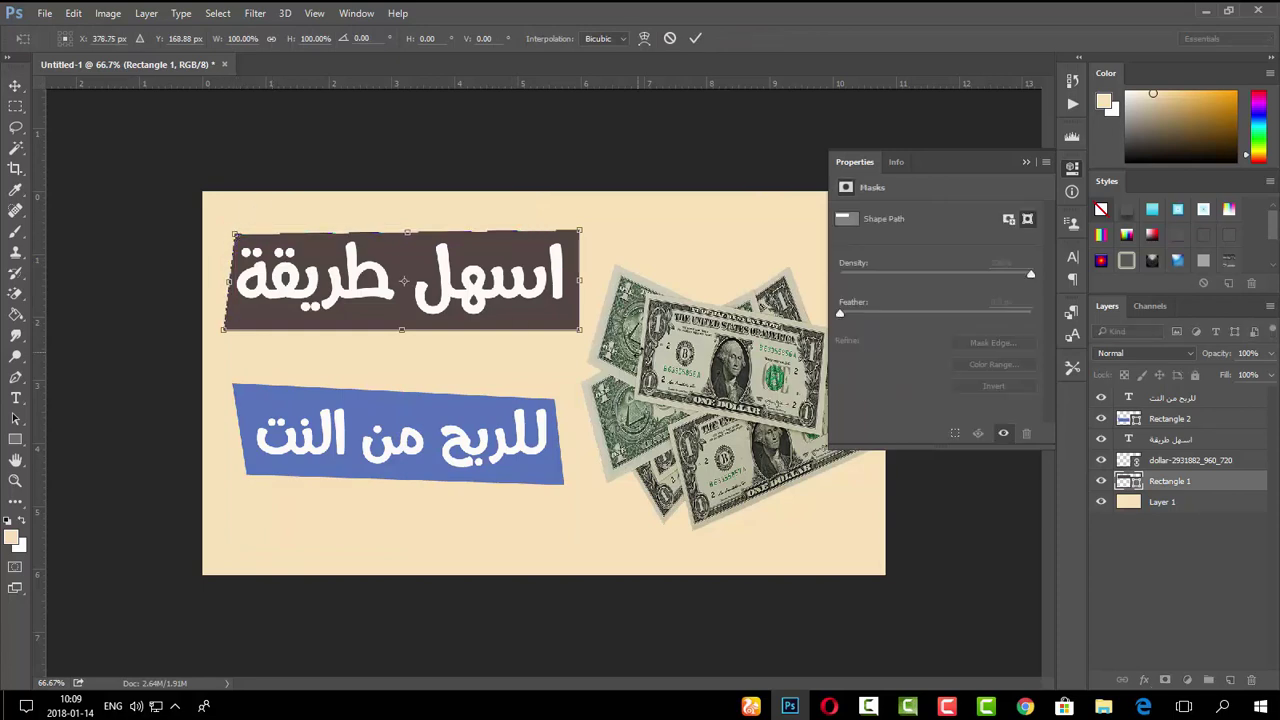
drag(581, 328, 587, 318)
click(697, 38)
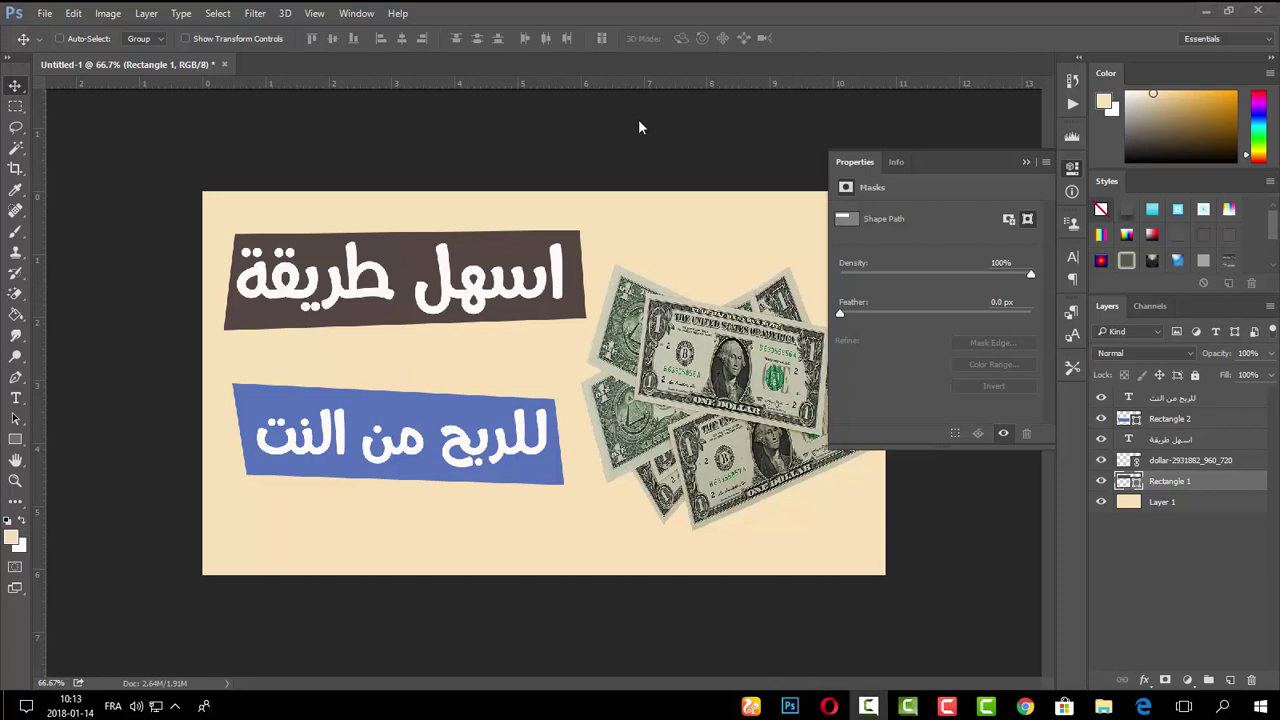
- Place the Heart-Eyes image as a linked object at about 18% width and 17% height, and move its layer above the blue rectangle's
click(1029, 162)
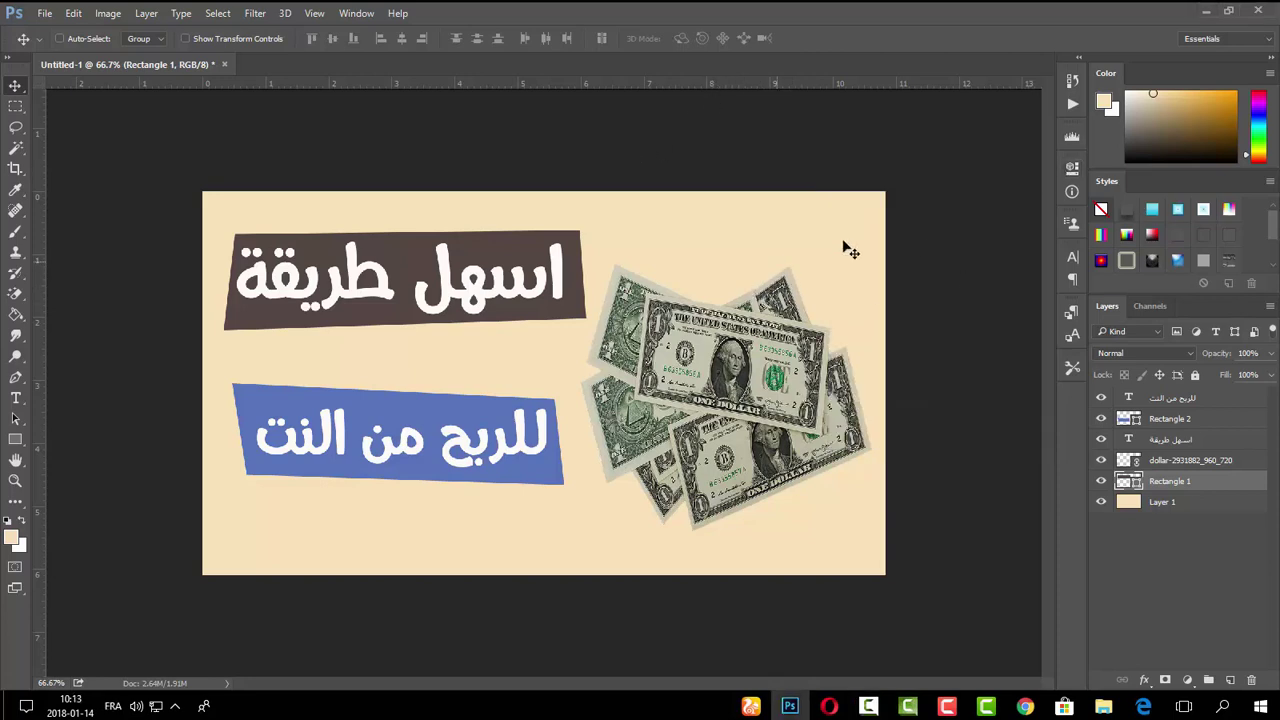
click(45, 13)
click(90, 327)
drag(358, 201, 500, 354)
click(540, 38)
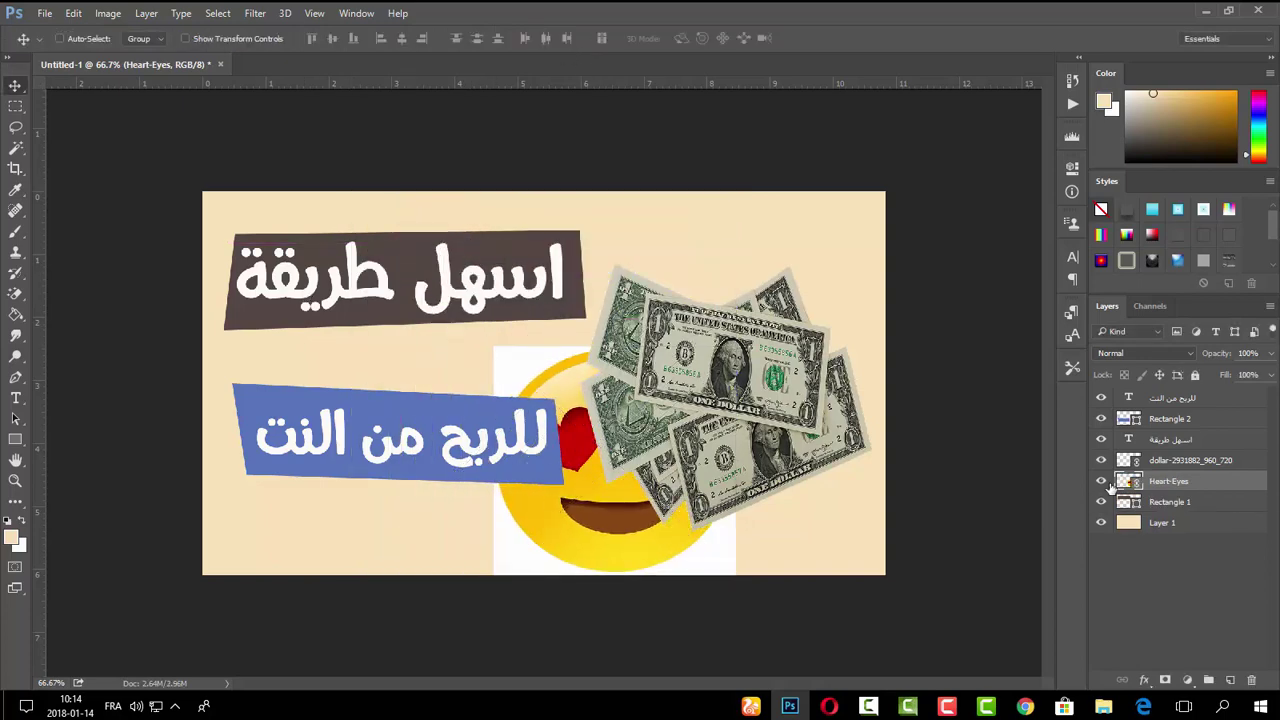
drag(1168, 481, 1110, 414)
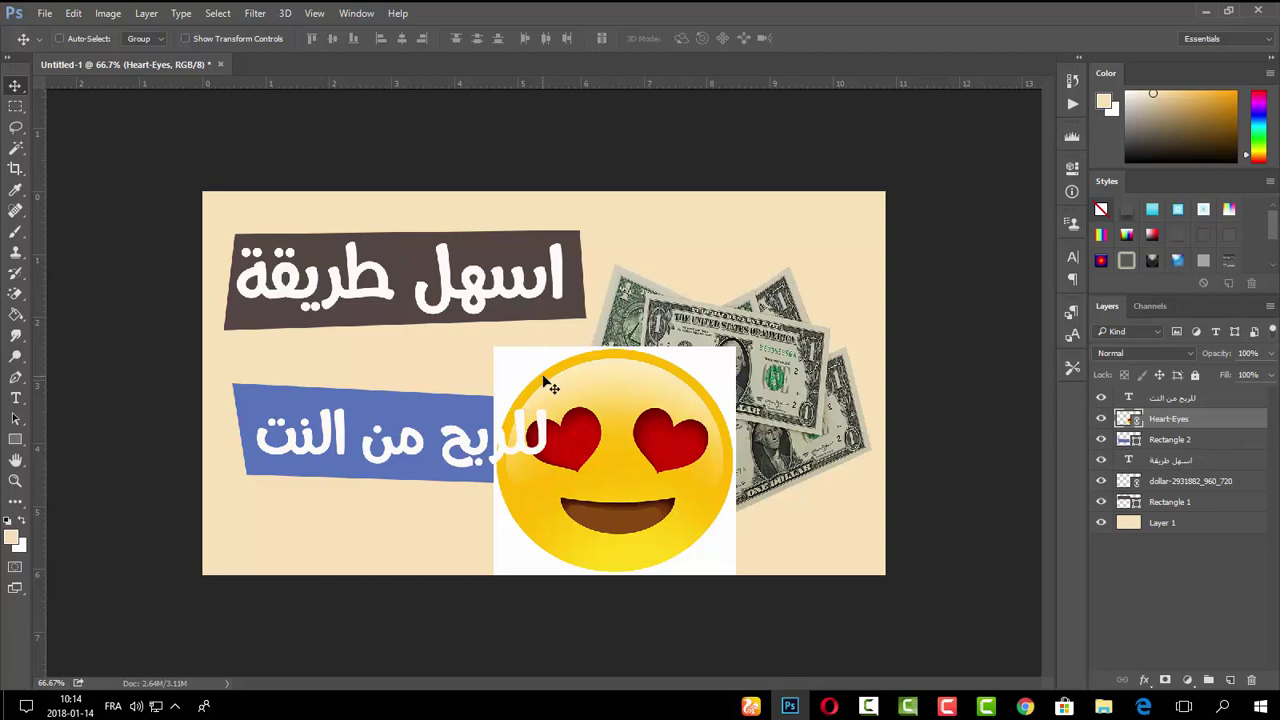
- Scale the heart-eyes emoji down to roughly half its size and position it just below the left end of the blue banner
key(ctrl+t)
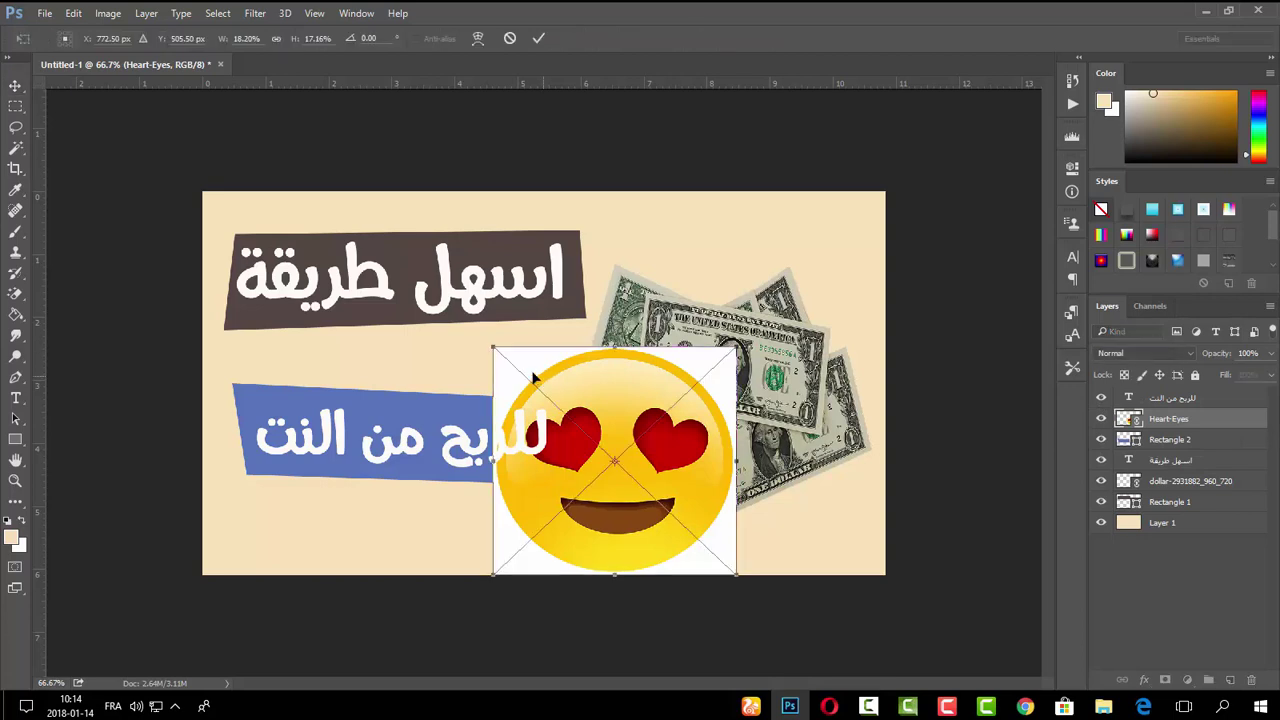
drag(494, 349, 622, 486)
drag(623, 540, 223, 536)
click(538, 38)
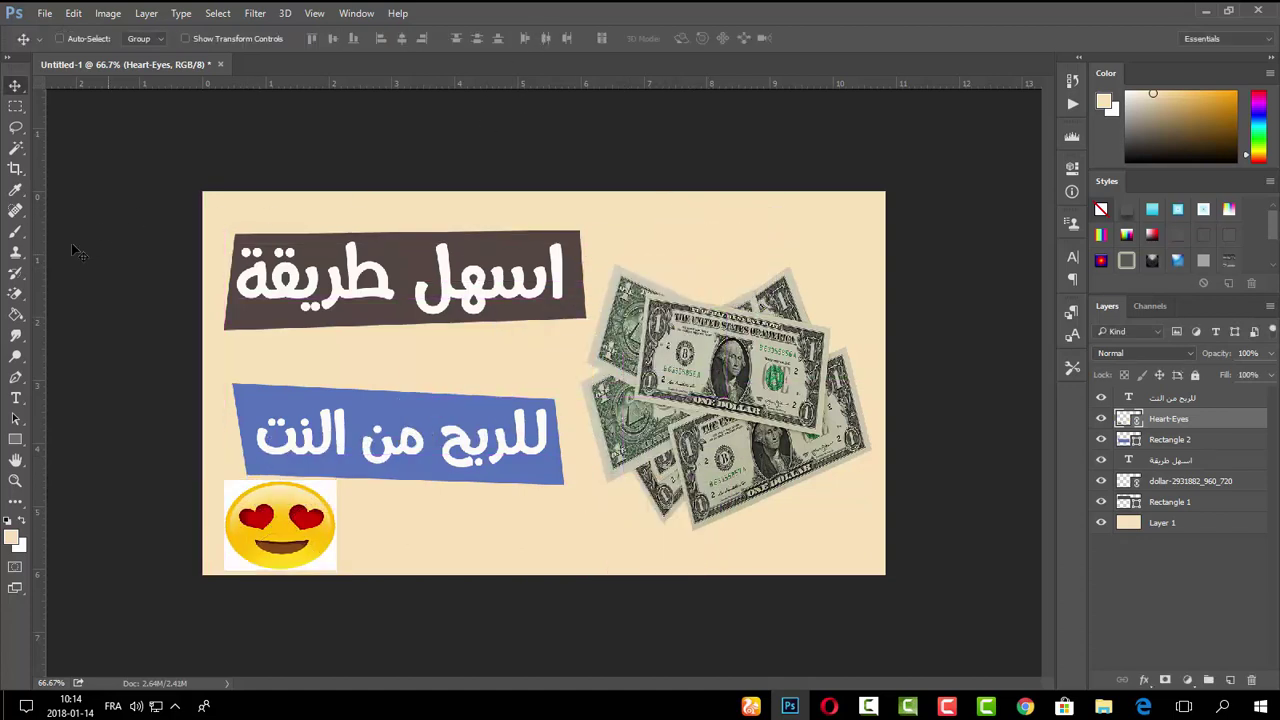
- Rasterize the Heart-Eyes layer and remove the white background around the emoji with the Magic Eraser
click(15, 295)
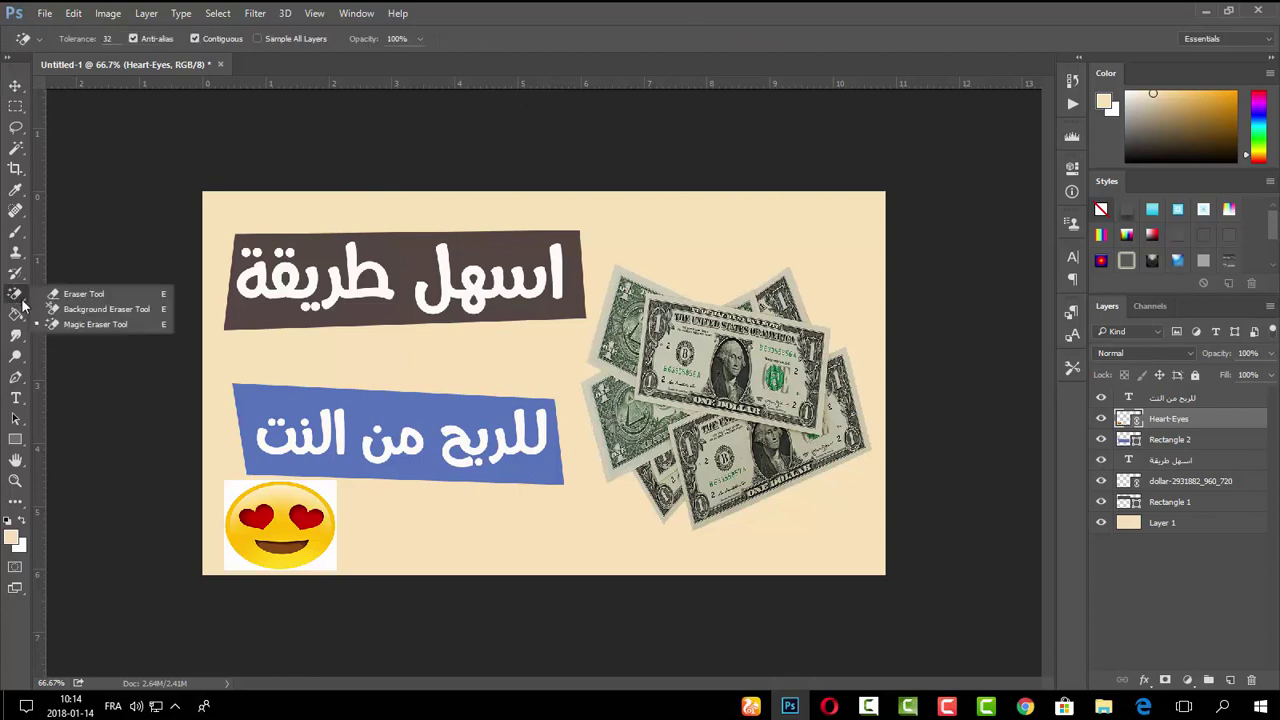
click(87, 325)
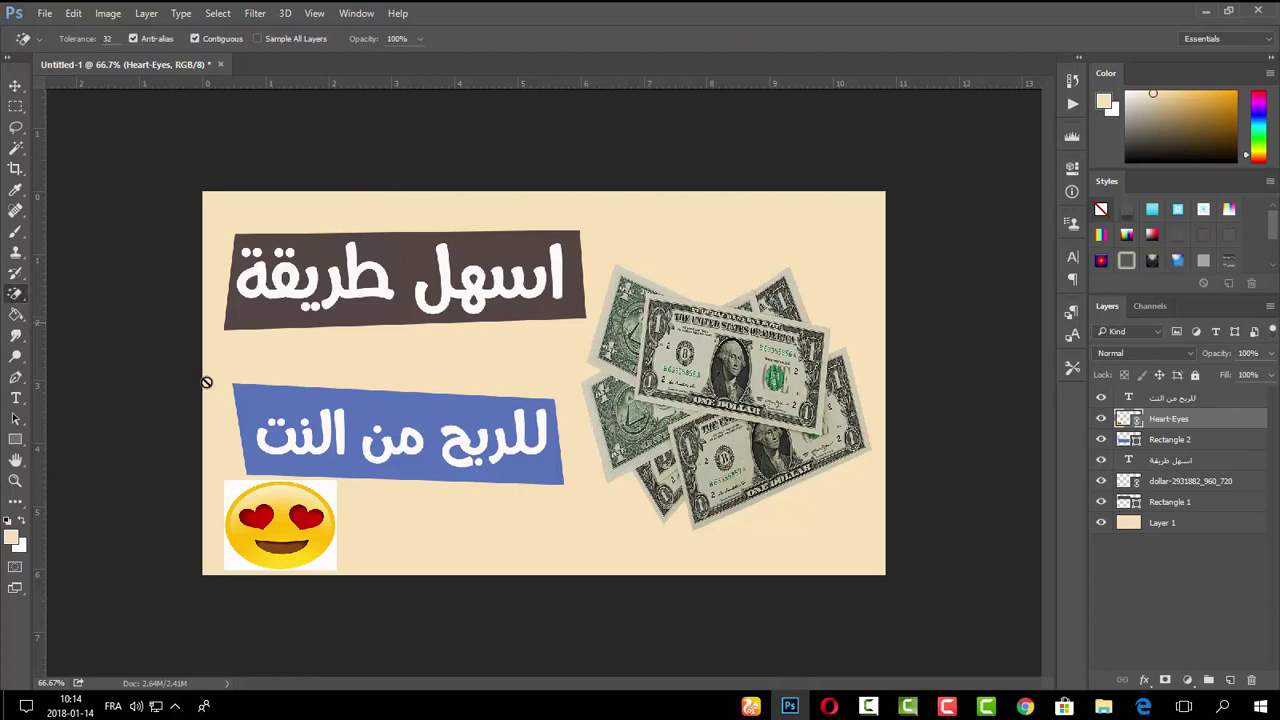
click(234, 566)
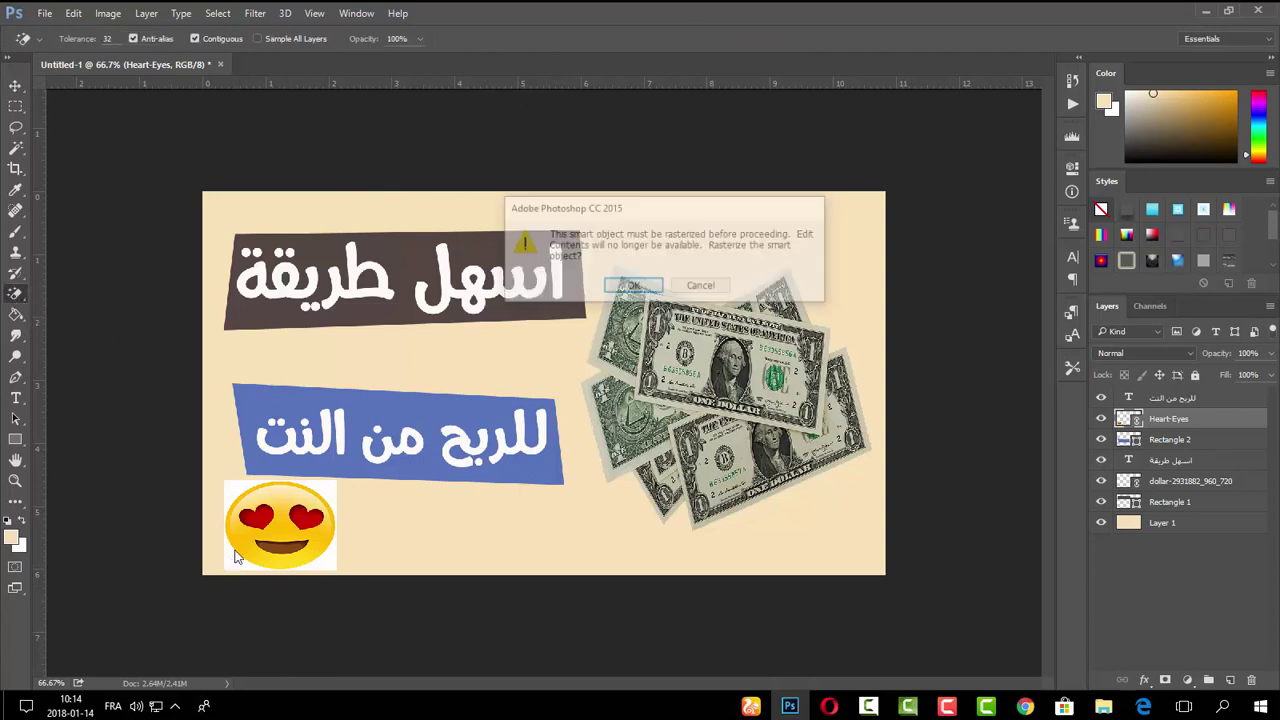
click(626, 286)
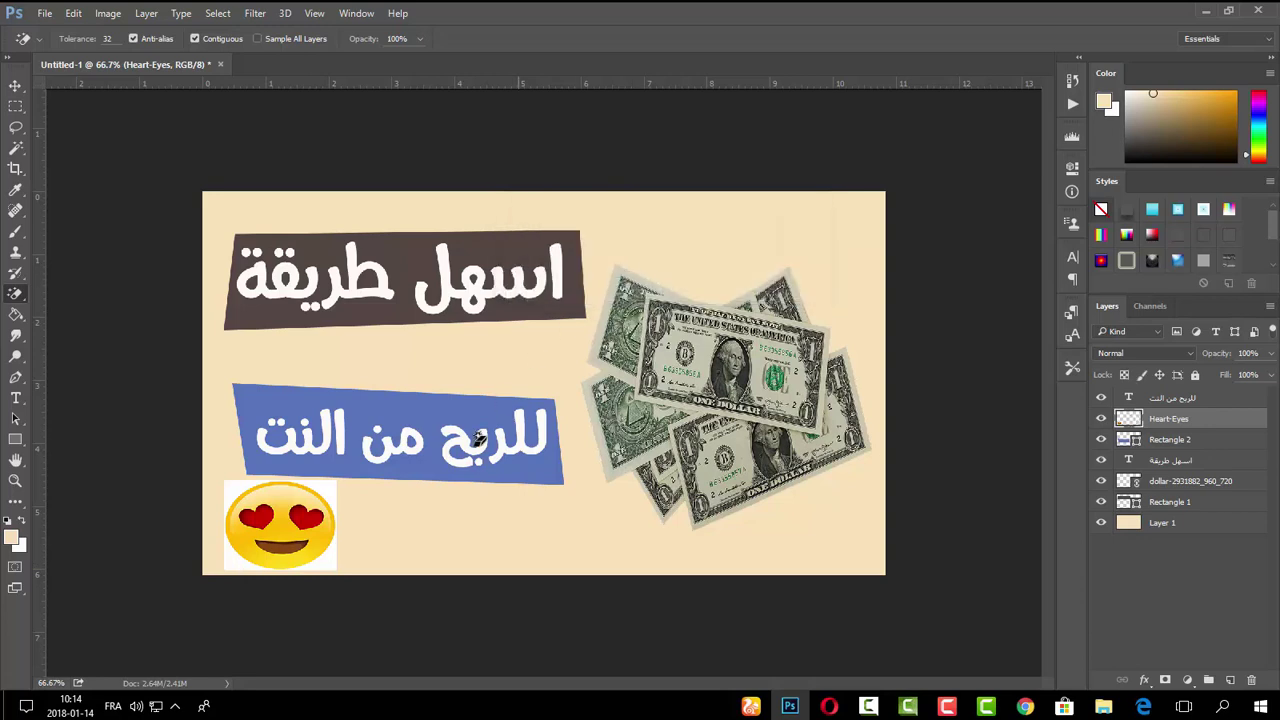
click(330, 562)
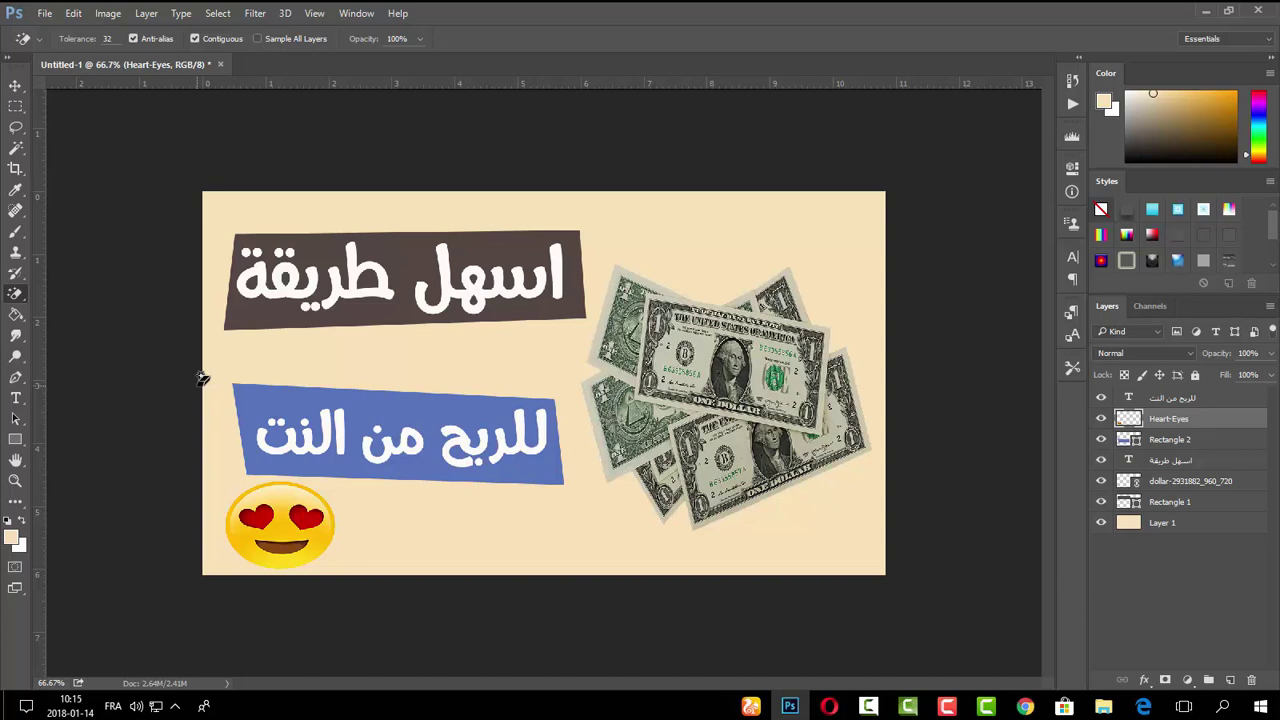
- Copy the title text "اسهل طريقة" from the brown banner, leaving the text itself as it is
click(15, 398)
triple_click(436, 273)
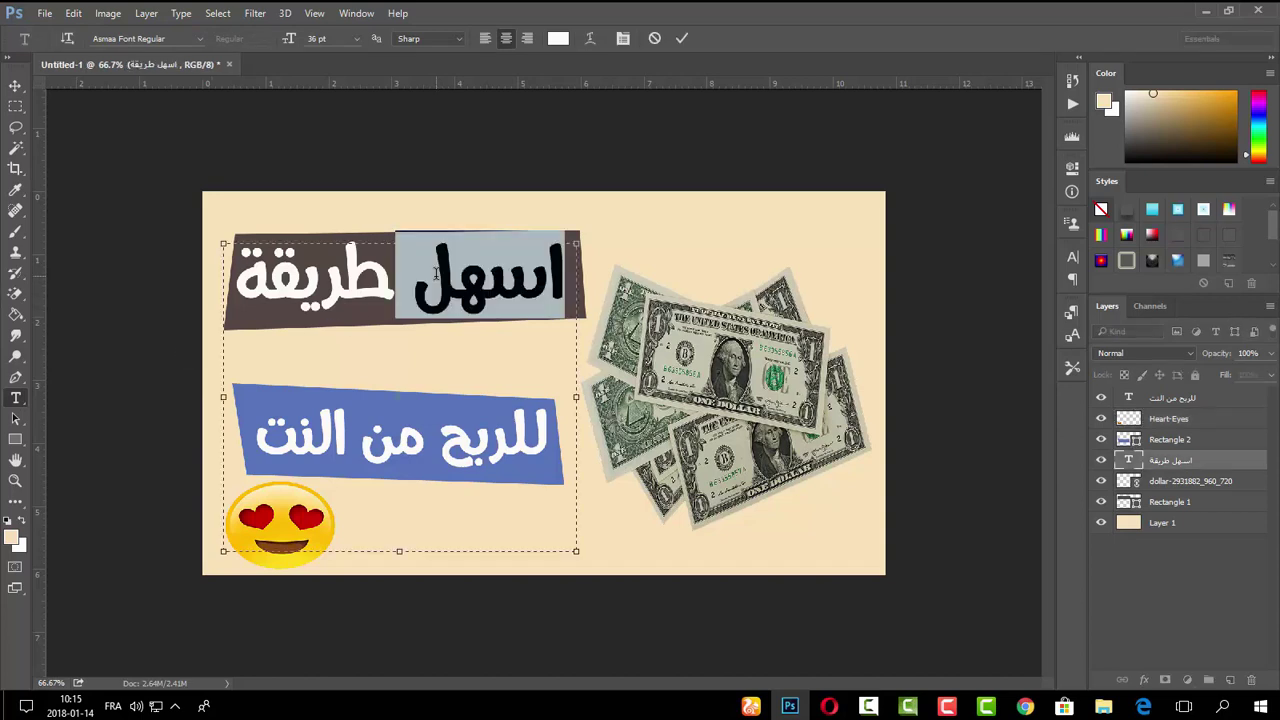
right_click(436, 273)
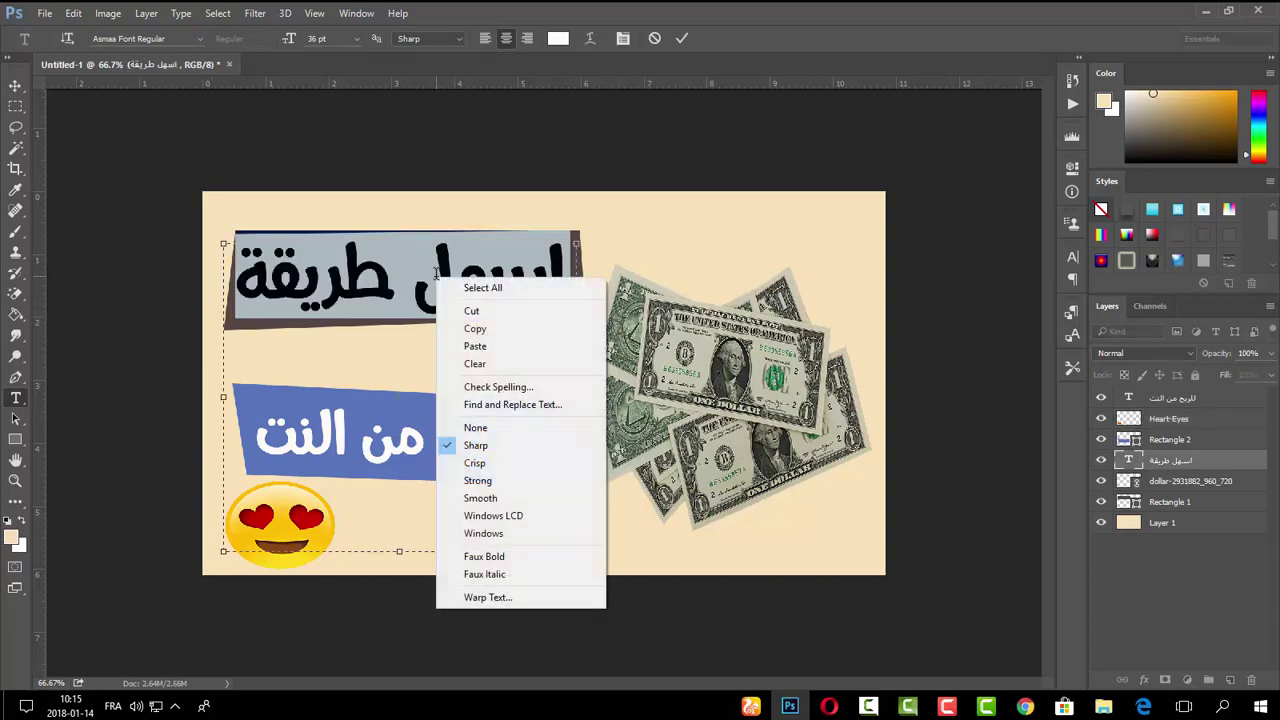
click(487, 330)
click(681, 38)
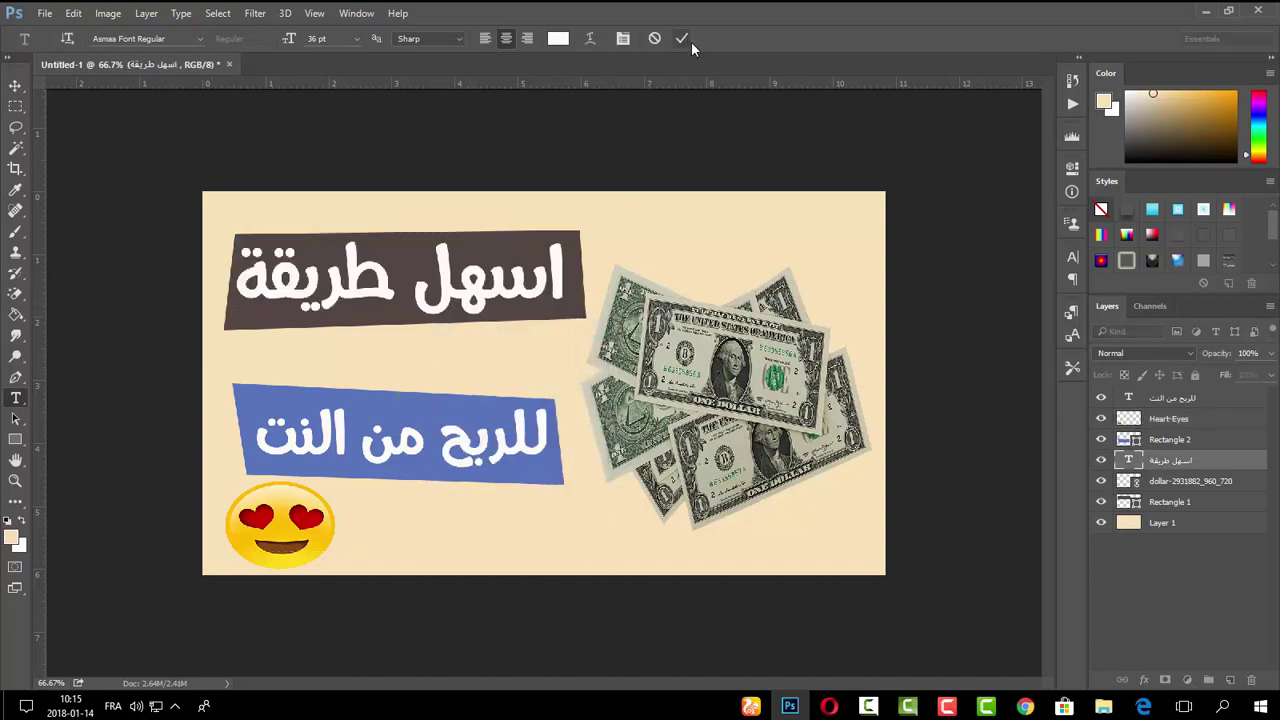
click(45, 13)
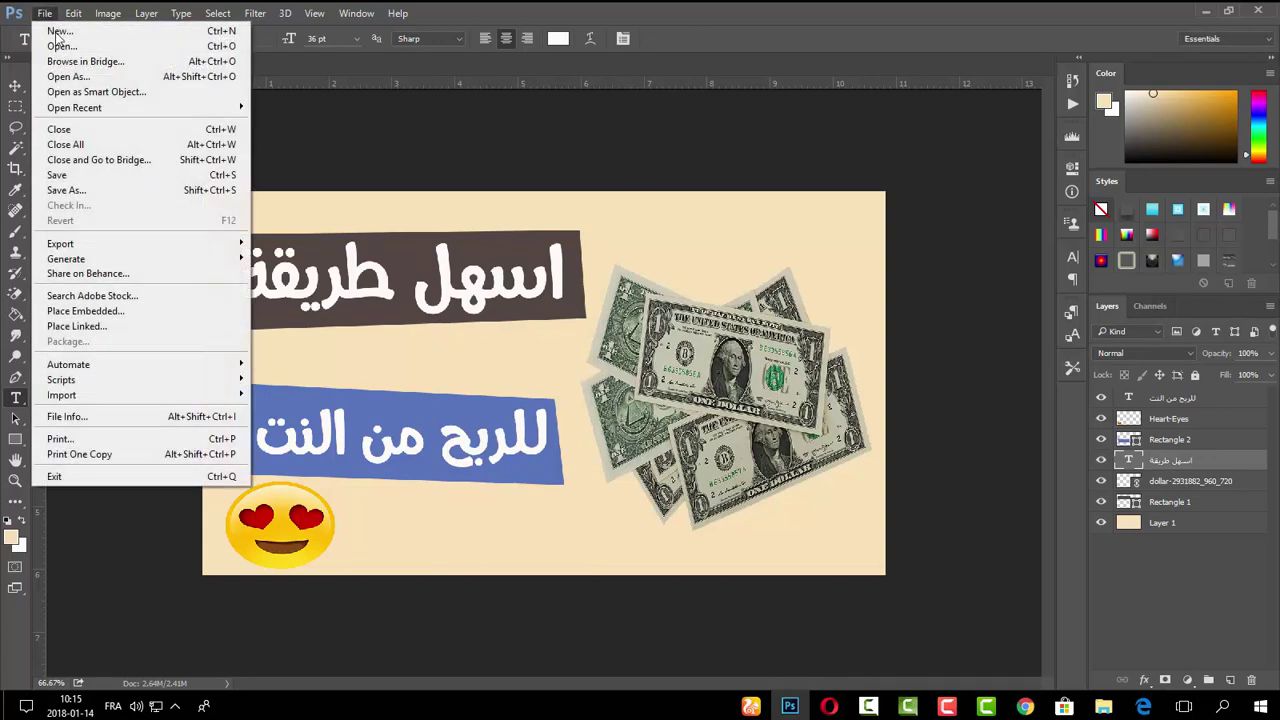
click(99, 76)
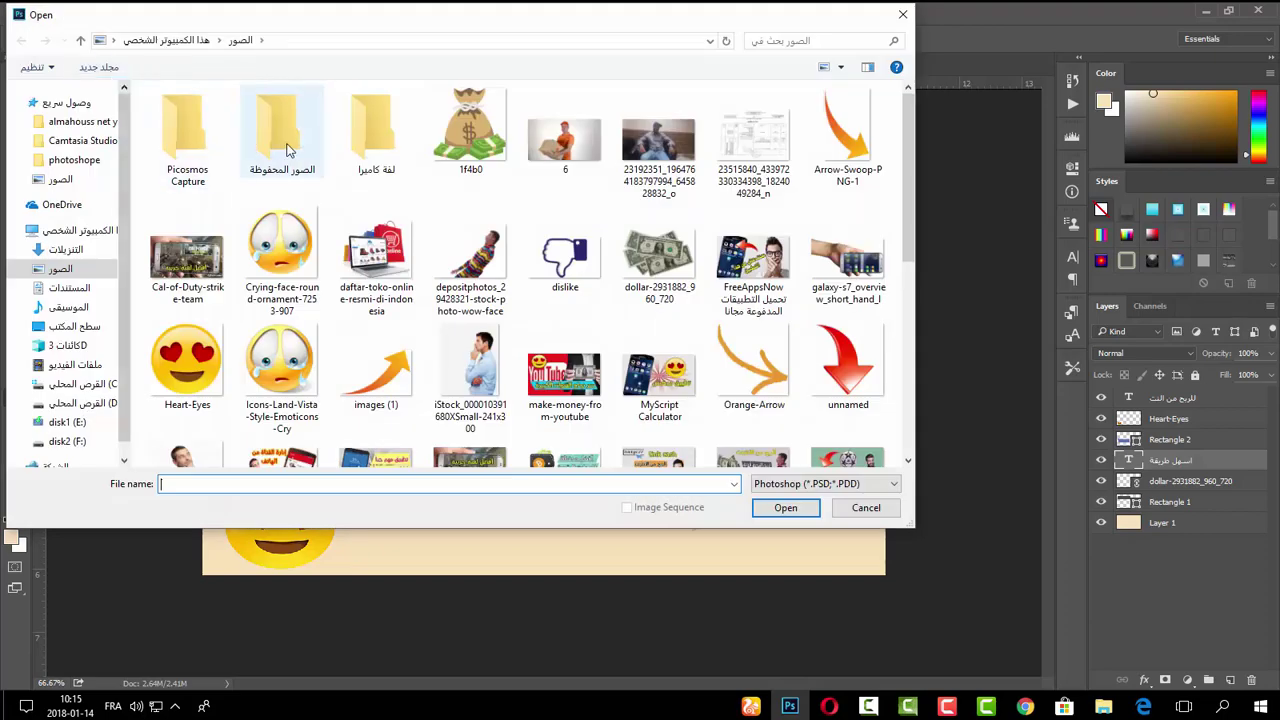
click(903, 18)
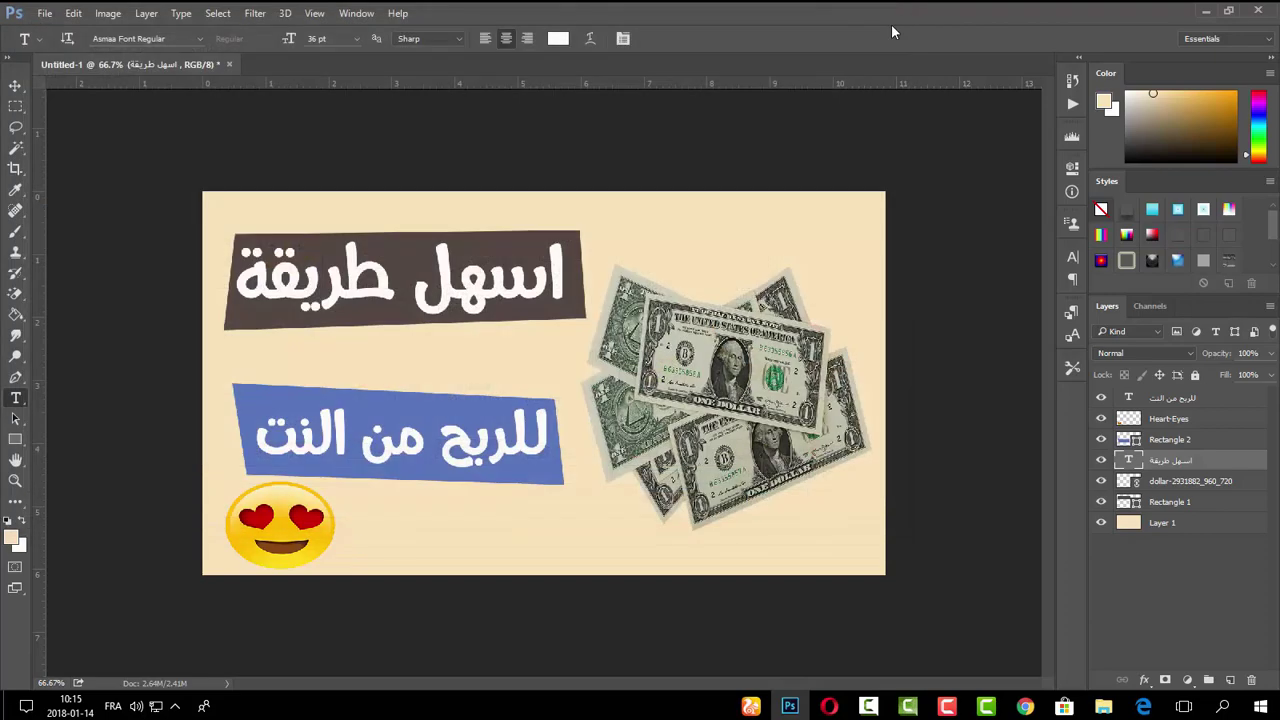
- Save the thumbnail in the الصور folder as a JPEG named "اسهل طريقة" with Maximum quality 12 and the Baseline ("Standard") format
key(ctrl+s)
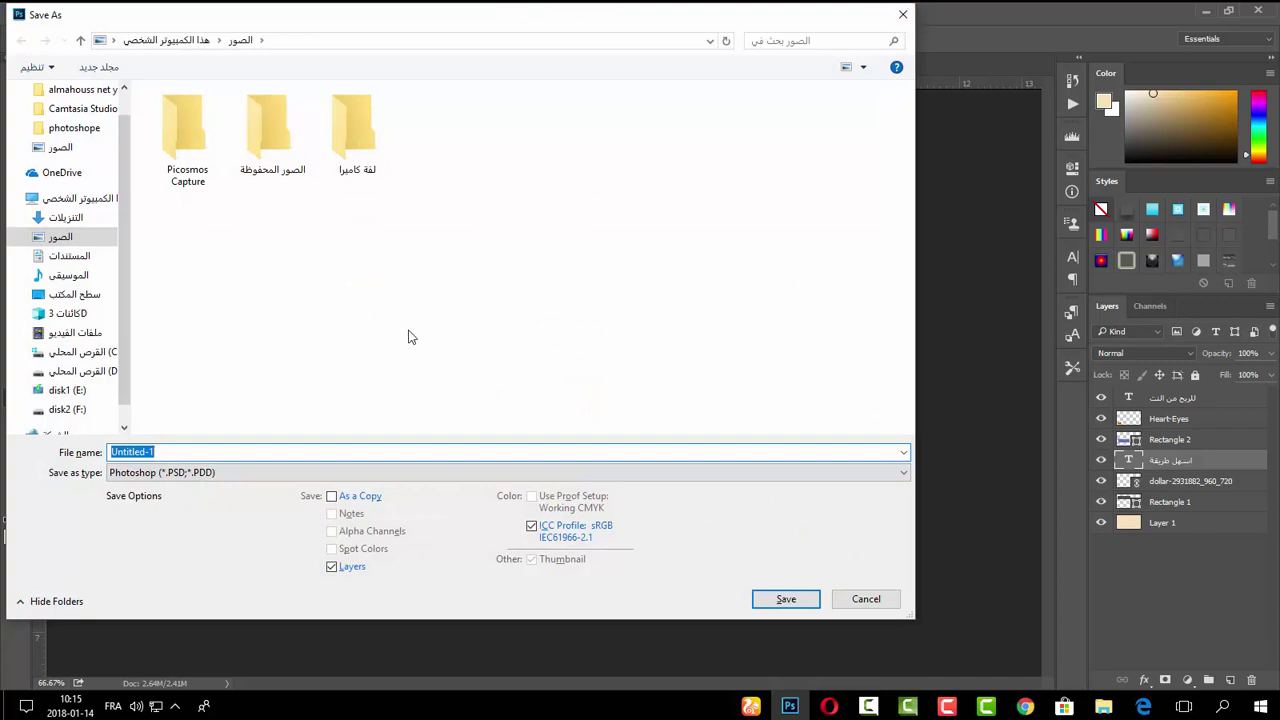
right_click(267, 450)
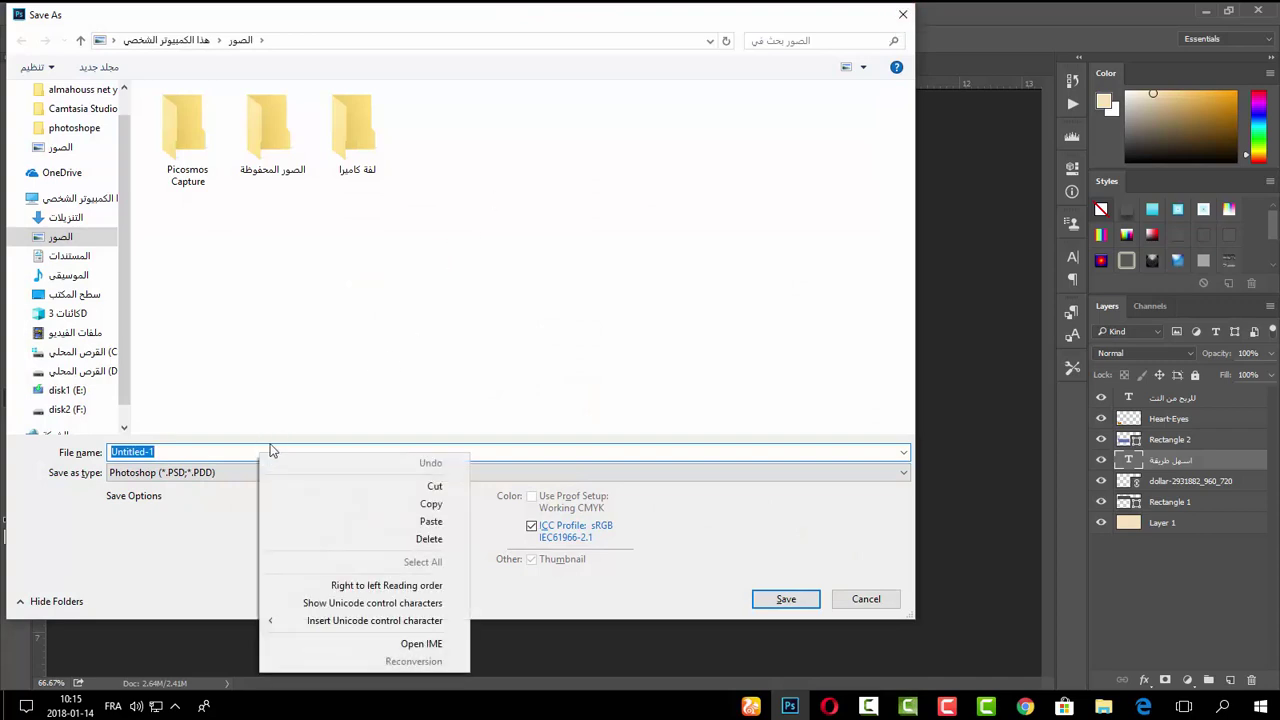
click(440, 522)
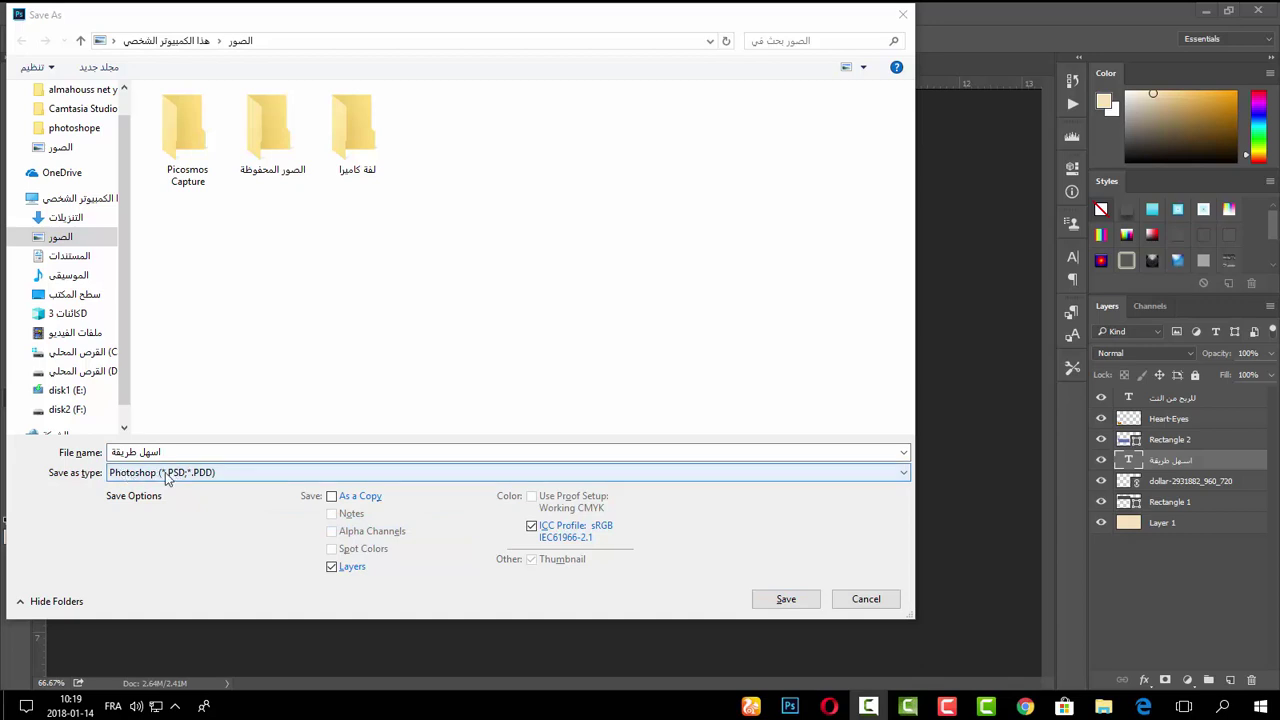
click(176, 474)
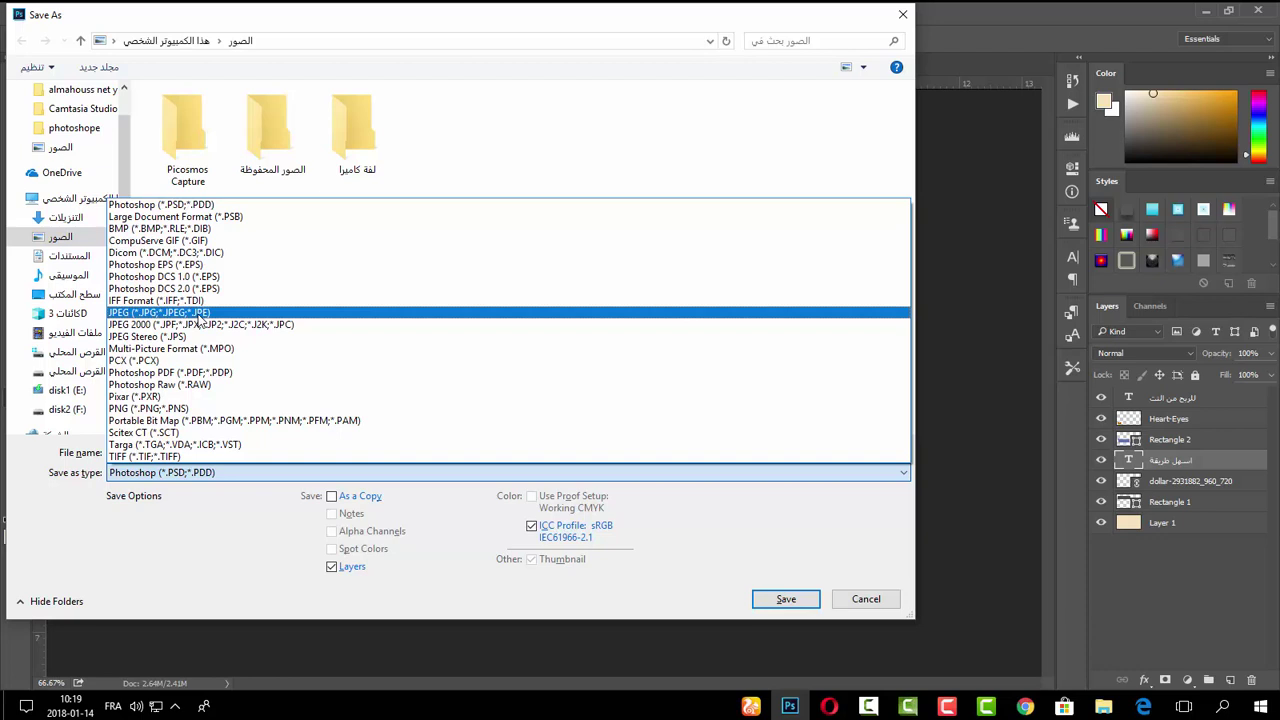
click(149, 314)
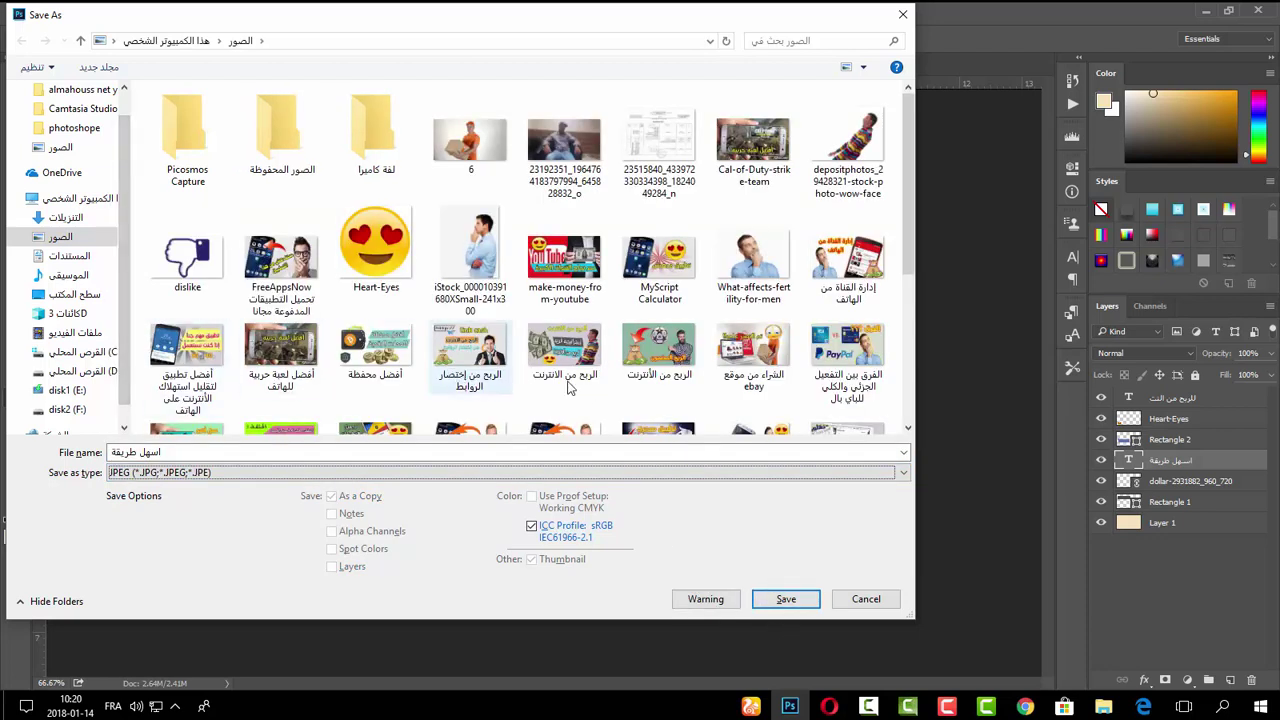
click(785, 599)
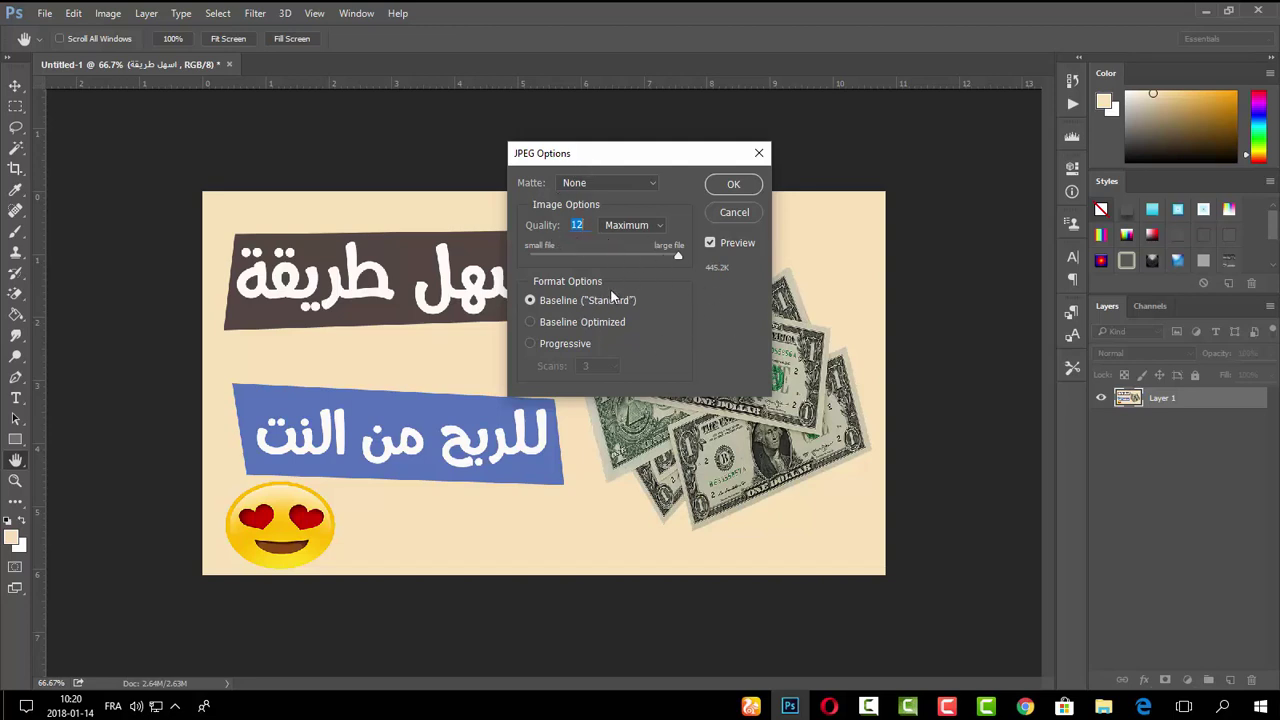
click(736, 186)
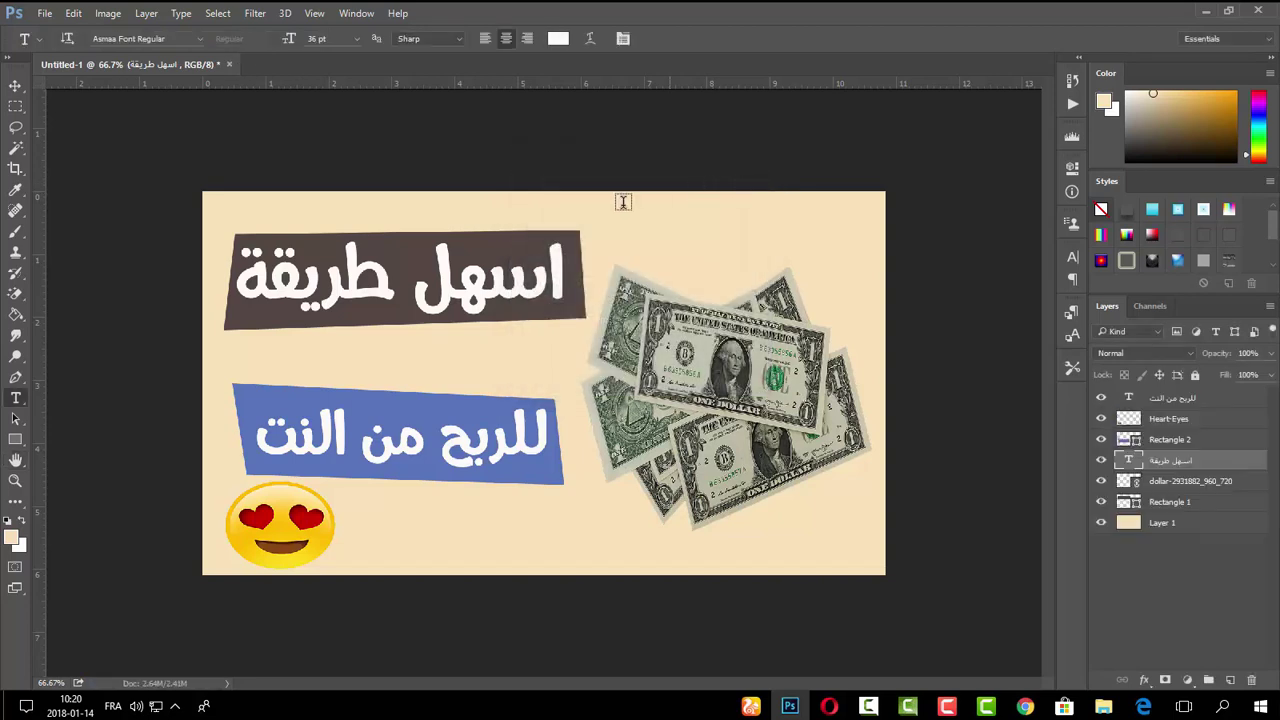